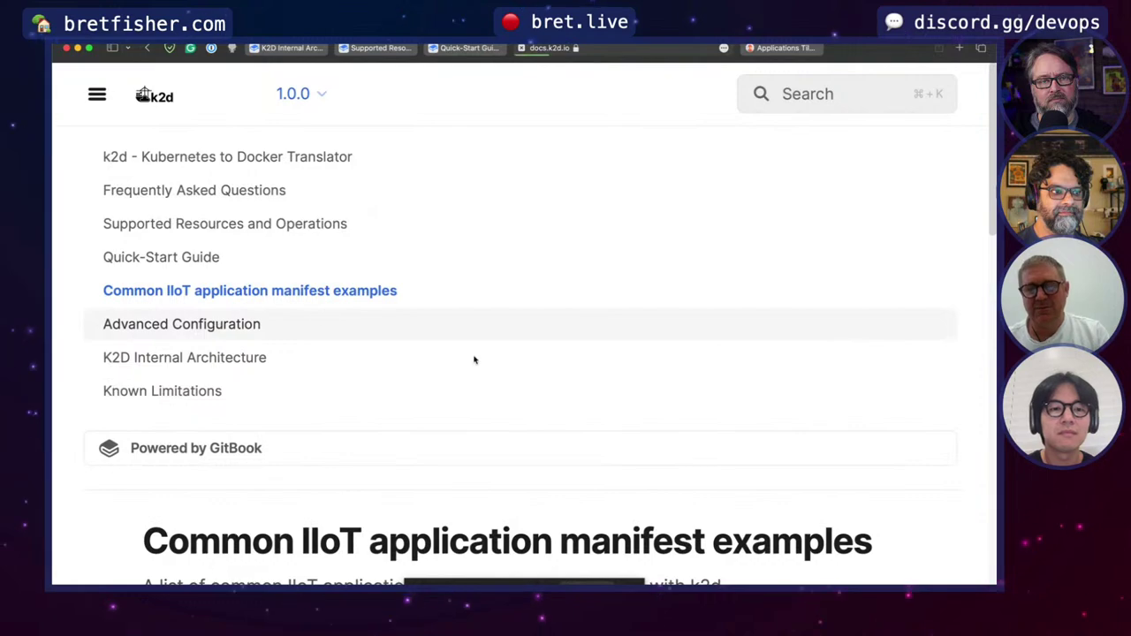
Read the Portainer integration section and its docker run example in the k2d Advanced Configuration documentation
{"action": "scroll", "coordinate": [610, 469], "scroll_direction": "down", "scroll_amount": 10}
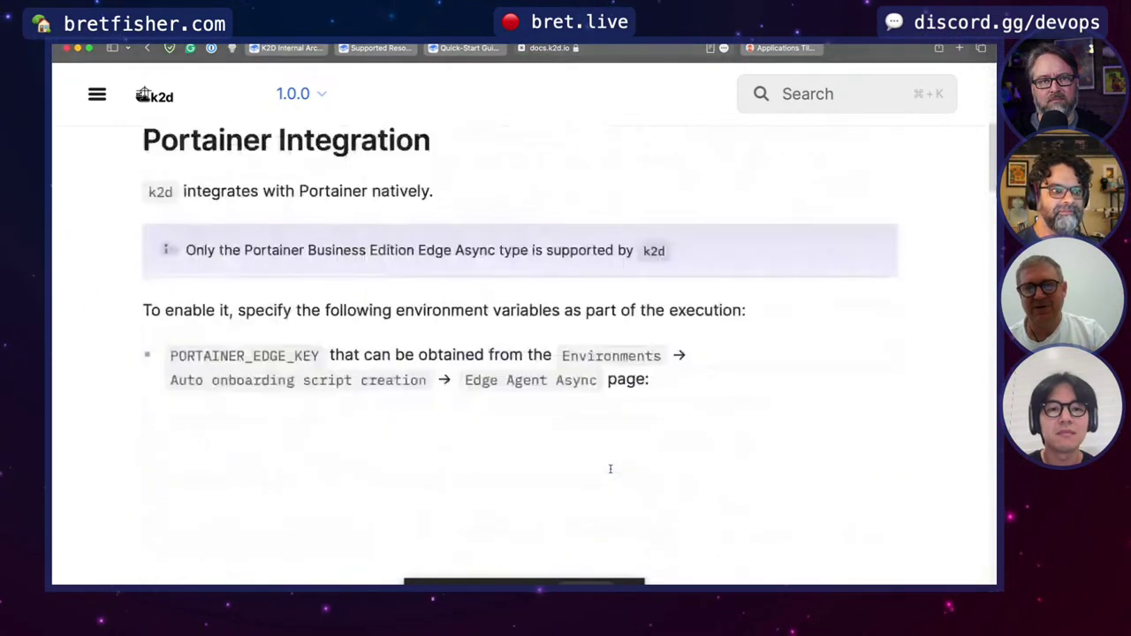
{"action": "scroll", "coordinate": [610, 469], "scroll_direction": "down", "scroll_amount": 8}
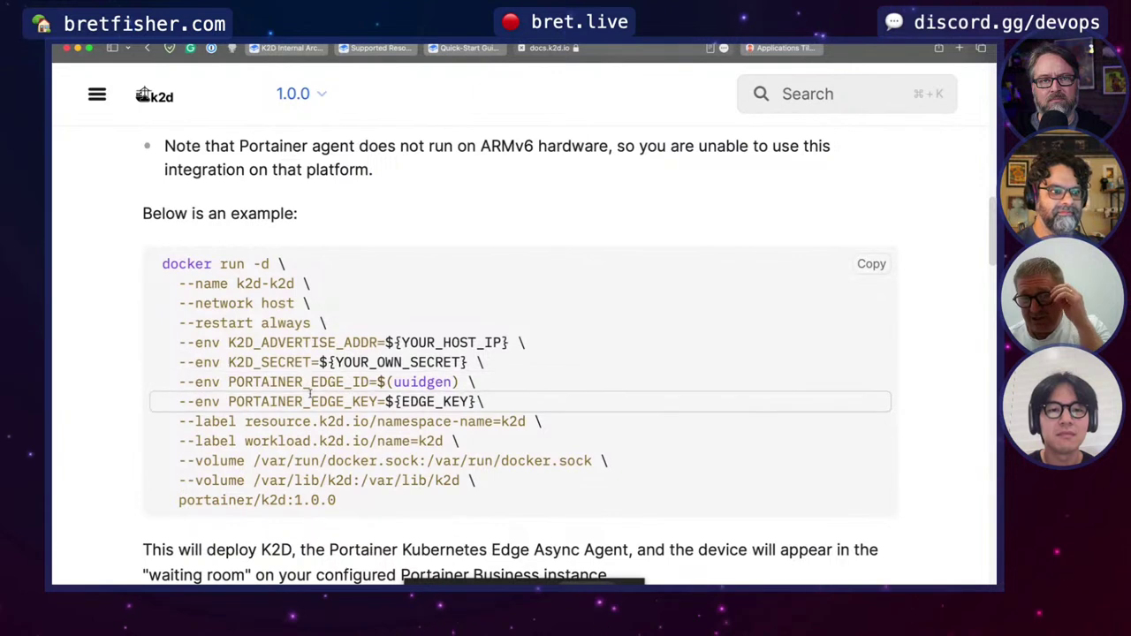
{"action": "scroll", "coordinate": [115, 382], "scroll_direction": "down", "scroll_amount": 1}
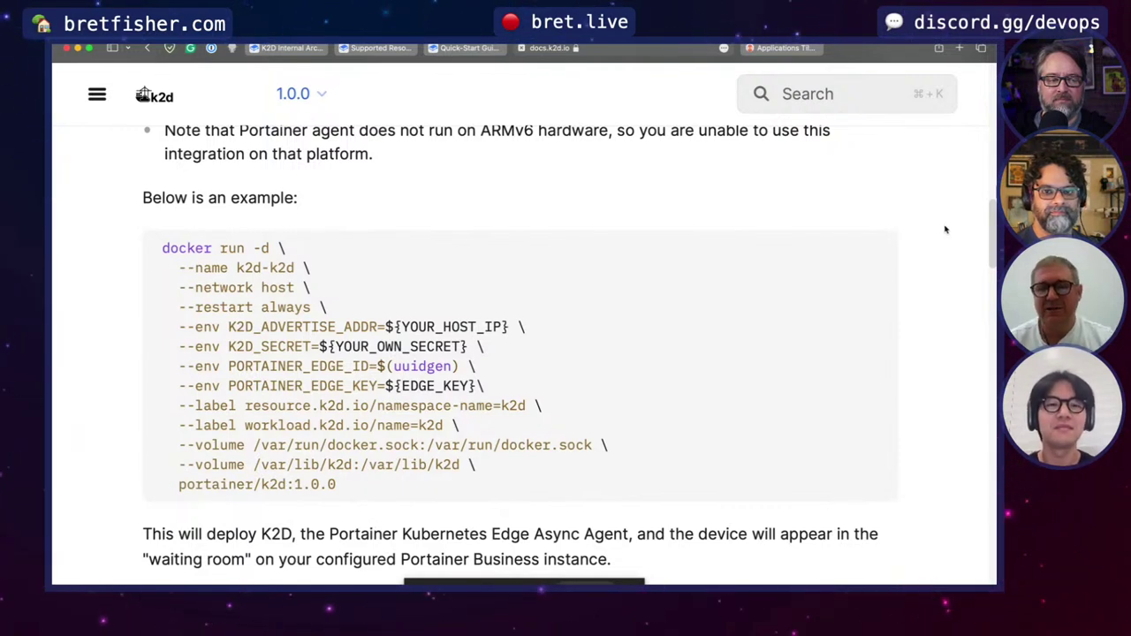
{"action": "scroll", "coordinate": [945, 230], "scroll_direction": "down", "scroll_amount": 1}
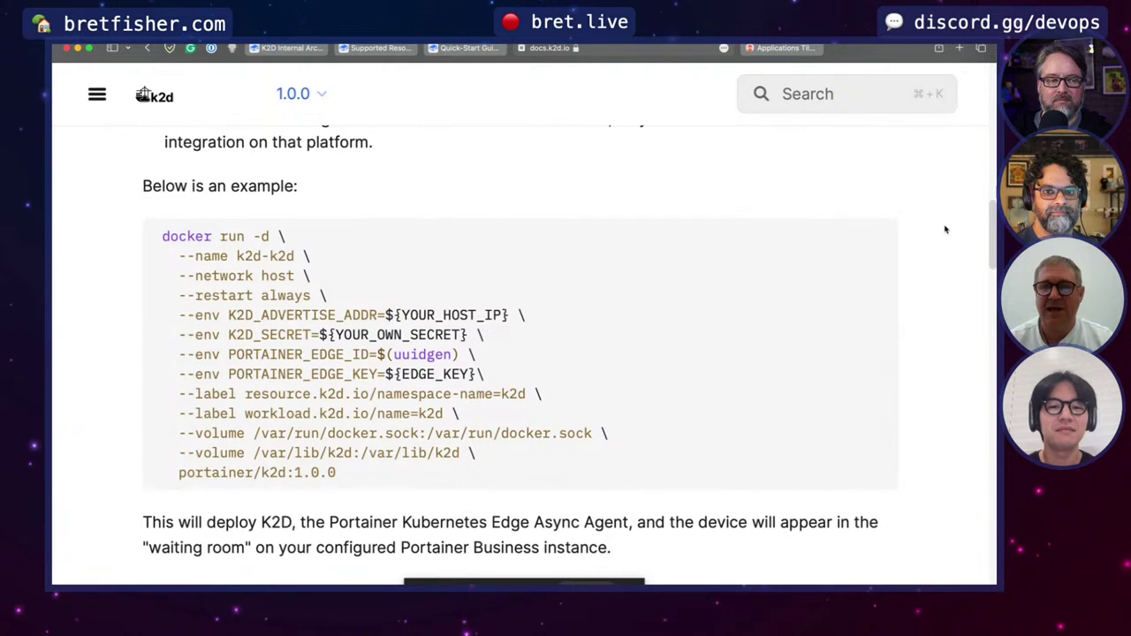
{"action": "scroll", "coordinate": [945, 230], "scroll_direction": "up", "scroll_amount": 1}
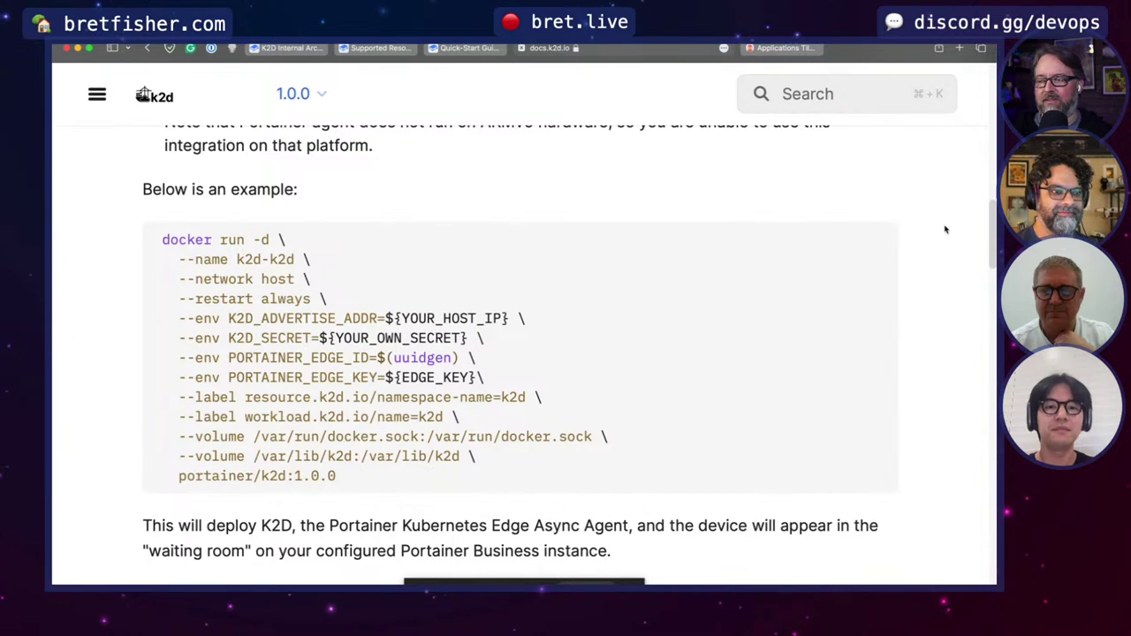
Switch to Argo CD and open the list of registered clusters in its settings
{"action": "key", "text": "super+grave"}
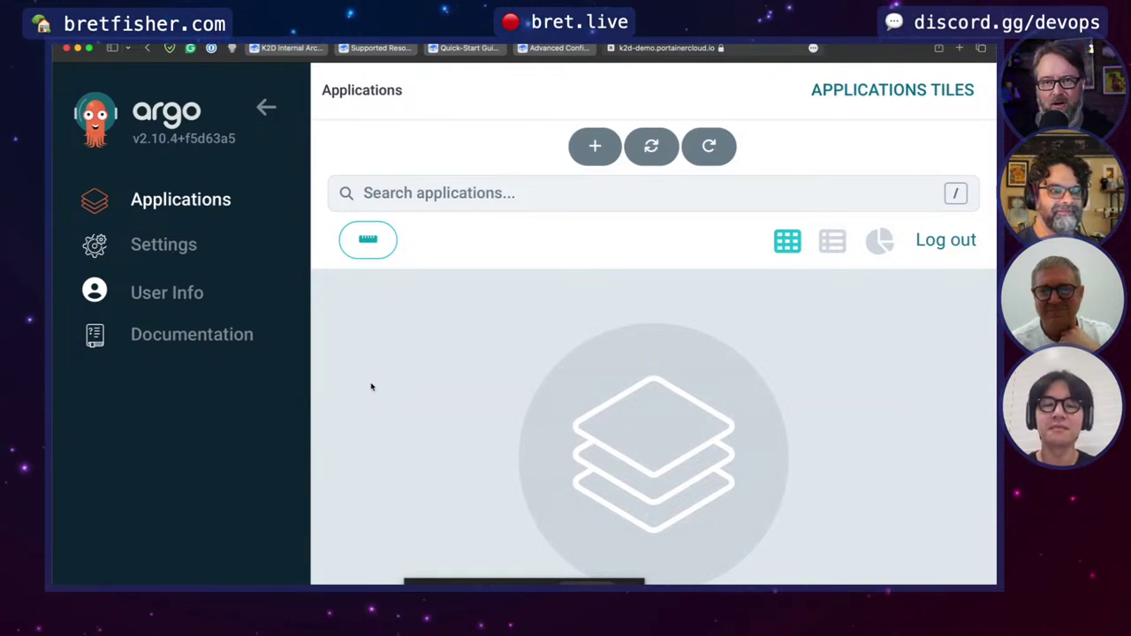
{"action": "left_click", "coordinate": [279, 245]}
{"action": "scroll", "coordinate": [500, 293], "scroll_direction": "down", "scroll_amount": 2}
{"action": "scroll", "coordinate": [521, 353], "scroll_direction": "down", "scroll_amount": 2}
{"action": "left_click", "coordinate": [543, 454]}
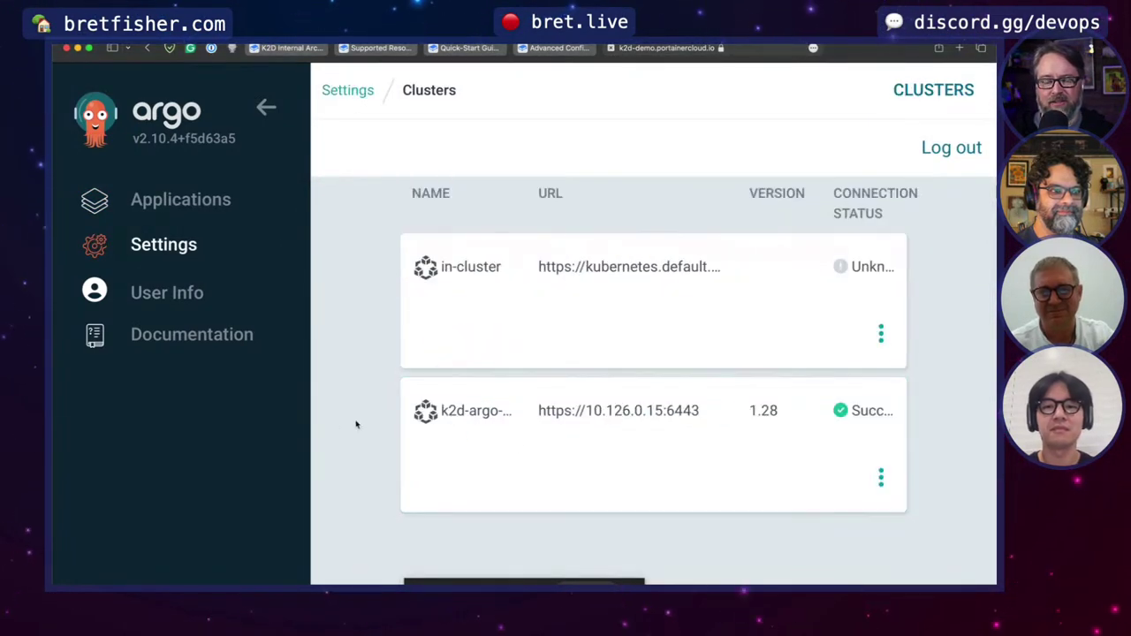
Examine the general details of the k2d-argo-demo cluster, including server, credentials type and namespaces, and return to the cluster list
{"action": "left_click", "coordinate": [599, 423]}
{"action": "scroll", "coordinate": [808, 407], "scroll_direction": "down", "scroll_amount": 2}
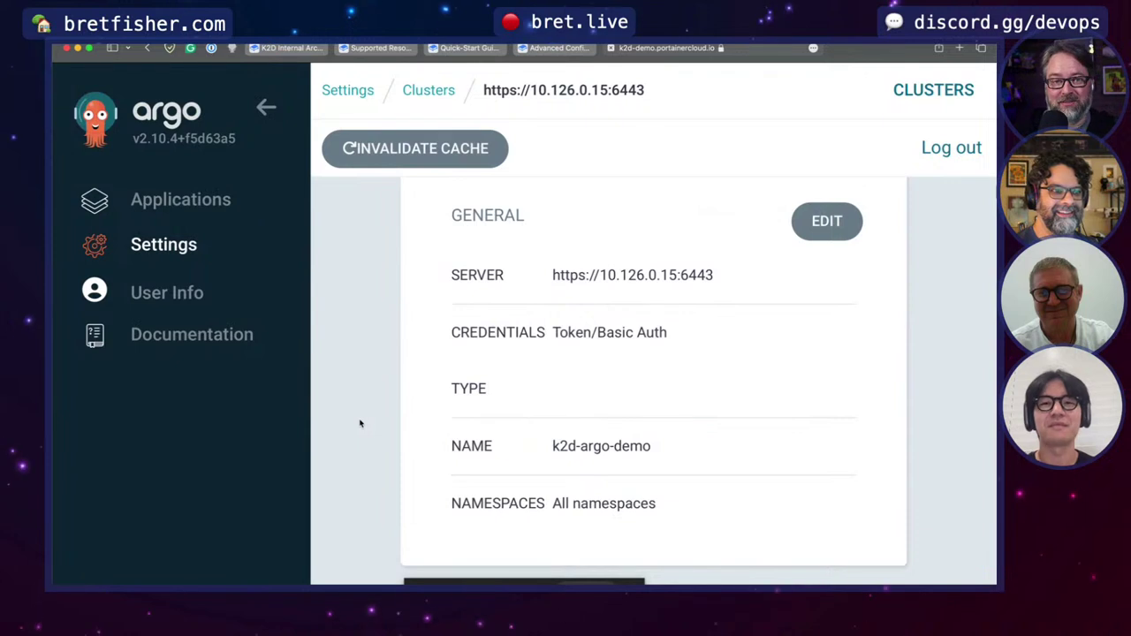
{"action": "left_click", "coordinate": [429, 90]}
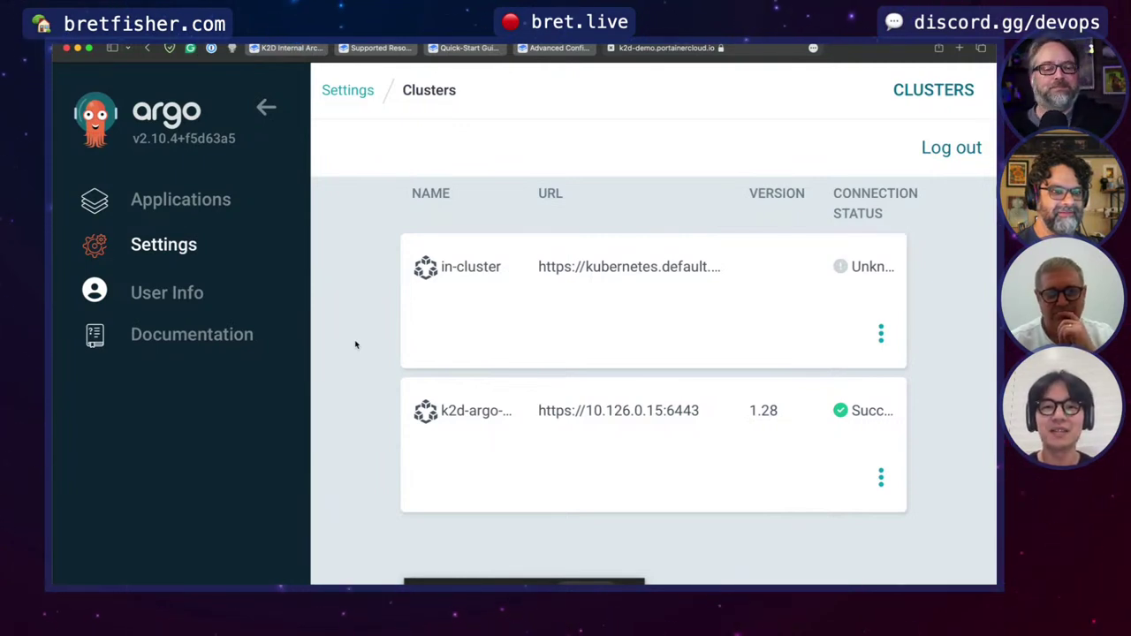
{"action": "left_click", "coordinate": [504, 424]}
{"action": "scroll", "coordinate": [348, 412], "scroll_direction": "down", "scroll_amount": 1}
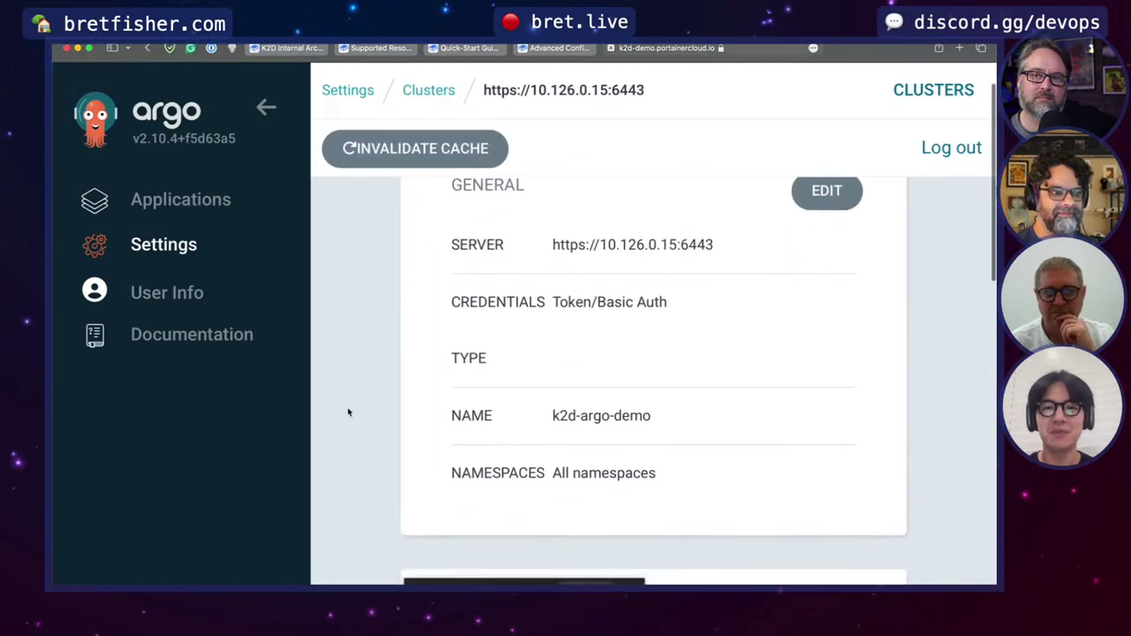
{"action": "scroll", "coordinate": [348, 412], "scroll_direction": "up", "scroll_amount": 1}
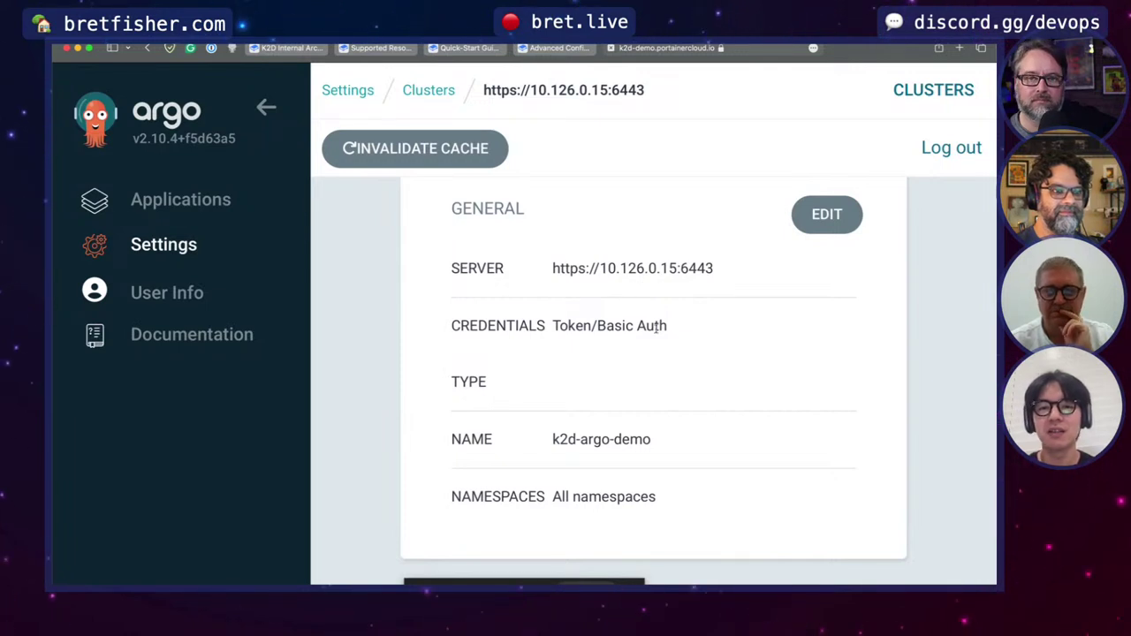
{"action": "scroll", "coordinate": [681, 382], "scroll_direction": "up", "scroll_amount": 2}
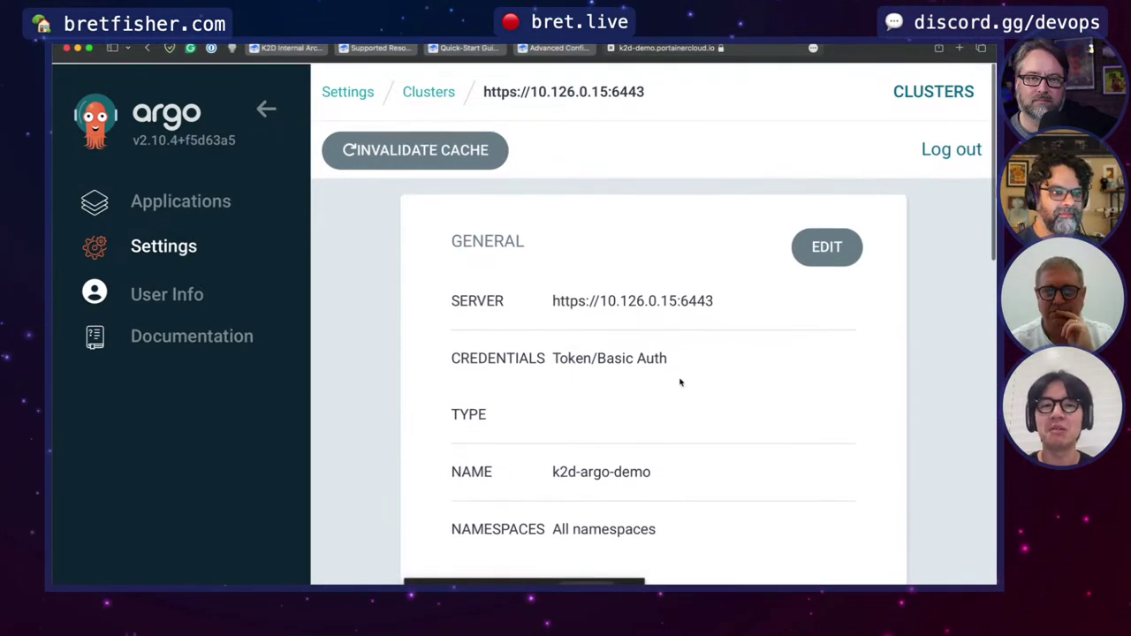
{"action": "left_click", "coordinate": [432, 91]}
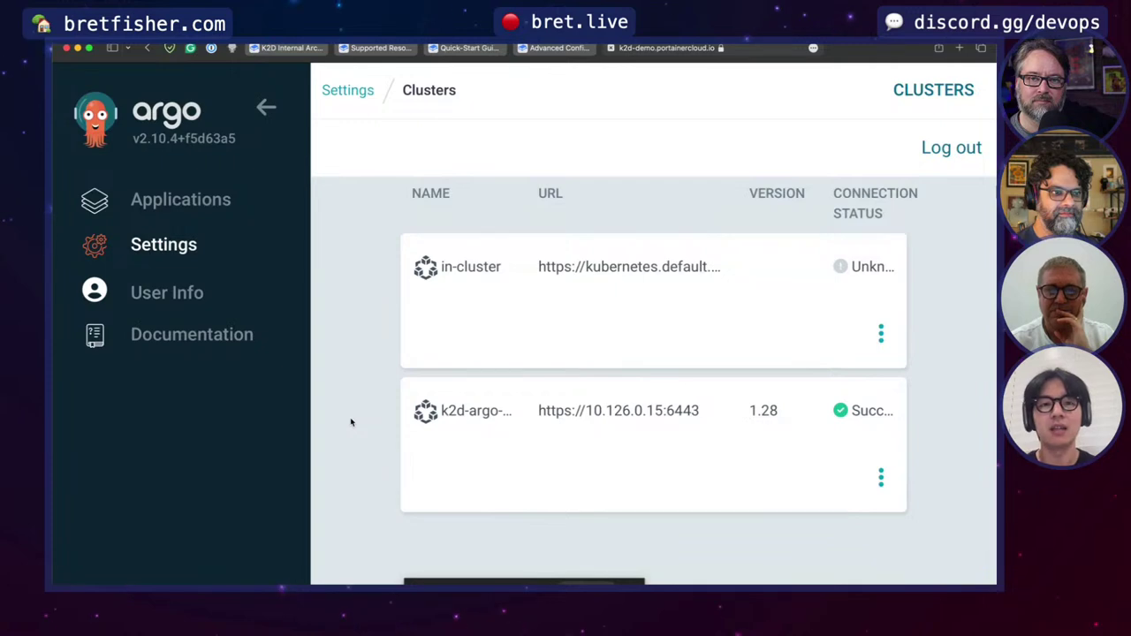
Return to the k2d documentation and look through the Advanced Configuration page down to the volume storage backend example
{"action": "left_click", "coordinate": [559, 47]}
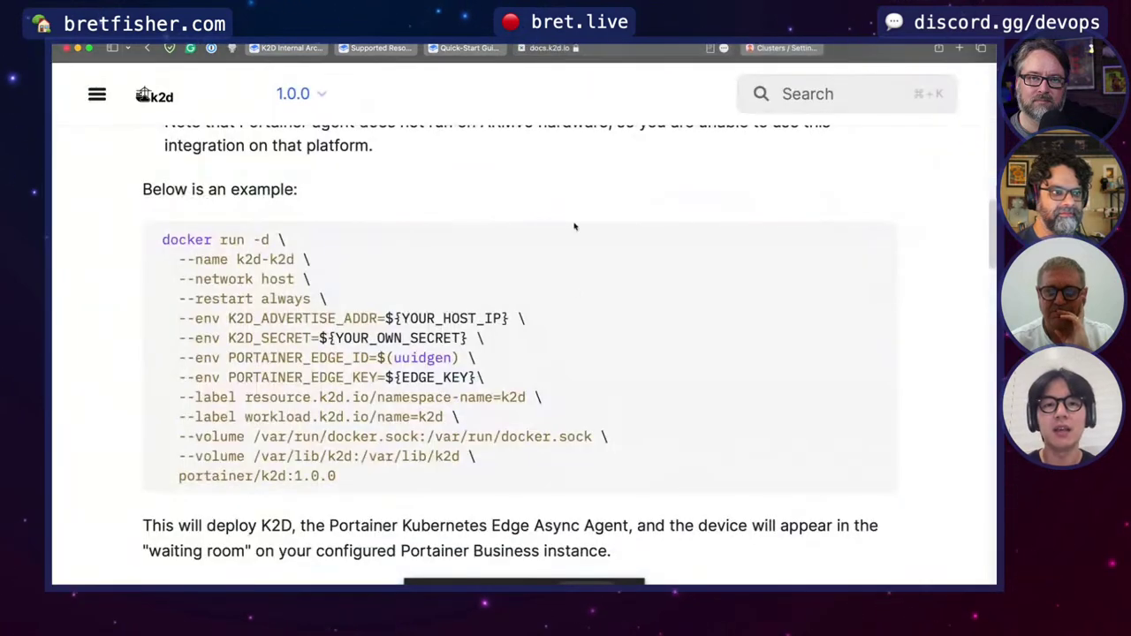
{"action": "scroll", "coordinate": [575, 227], "scroll_direction": "up", "scroll_amount": 5}
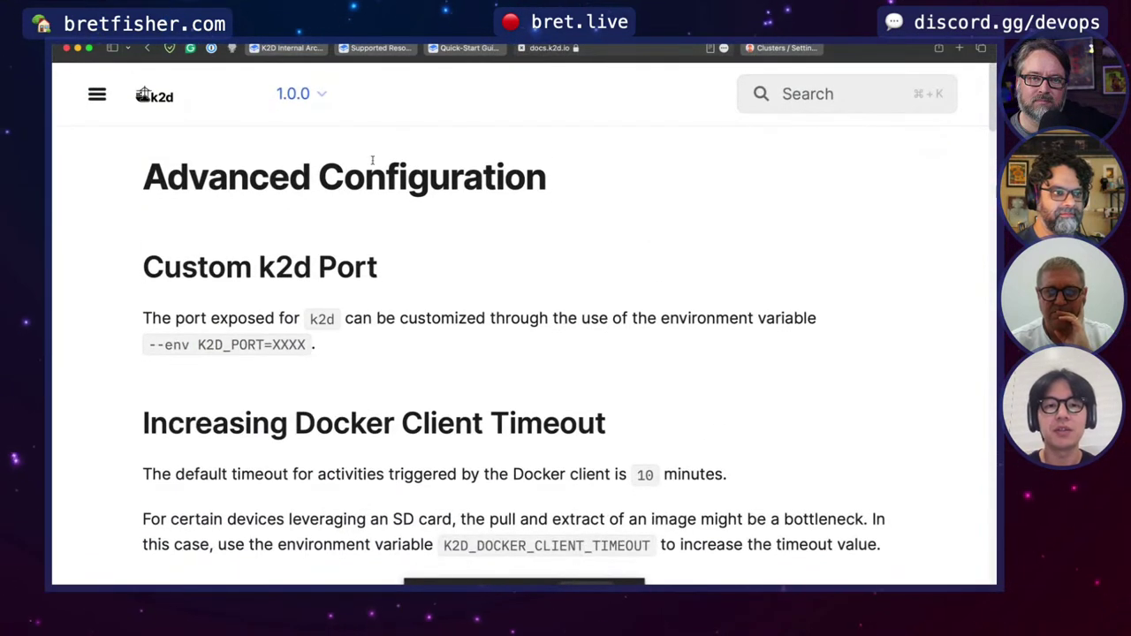
{"action": "scroll", "coordinate": [628, 338], "scroll_direction": "down", "scroll_amount": 5}
{"action": "scroll", "coordinate": [628, 339], "scroll_direction": "down", "scroll_amount": 15}
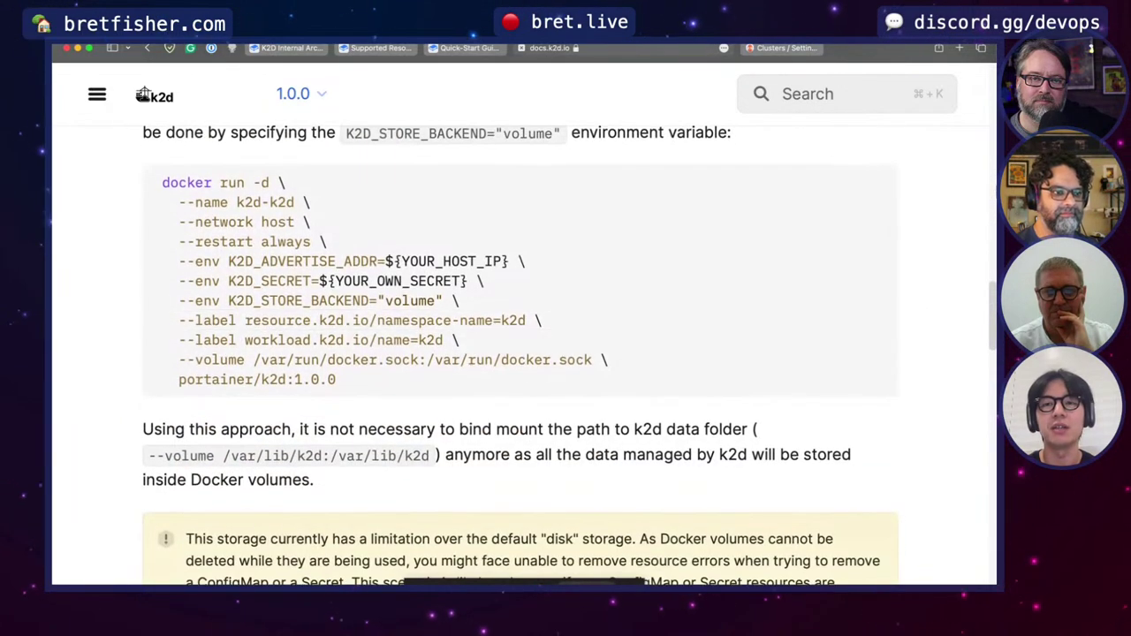
Switch back to Argo CD, start a new application and name it nodered
{"action": "left_click", "coordinate": [794, 49]}
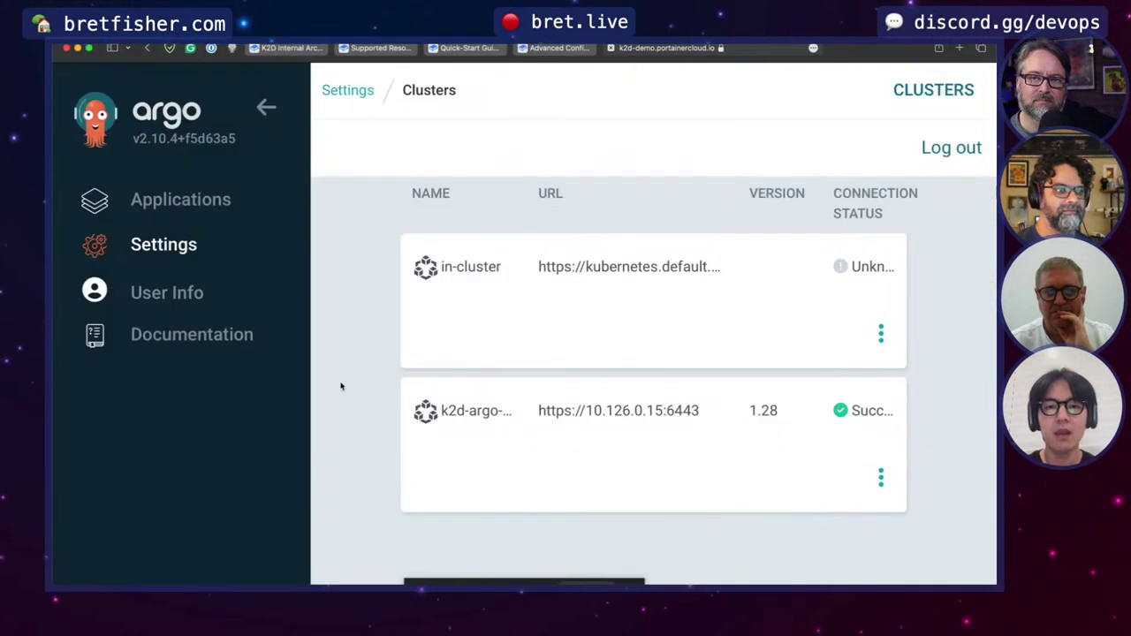
{"action": "left_click", "coordinate": [291, 200]}
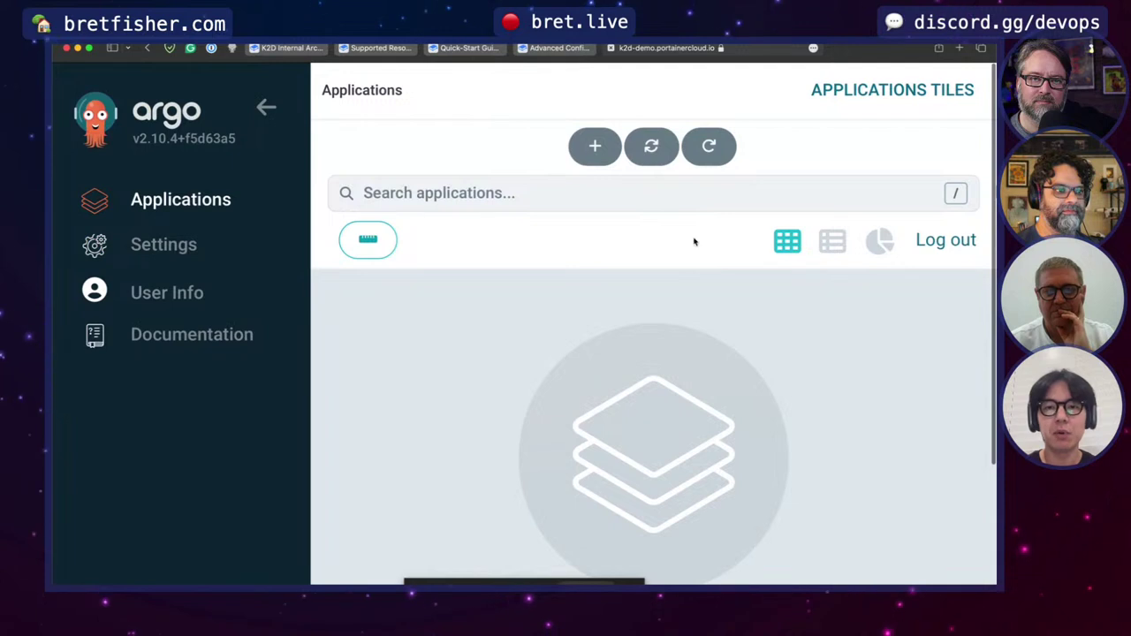
{"action": "left_click", "coordinate": [616, 150]}
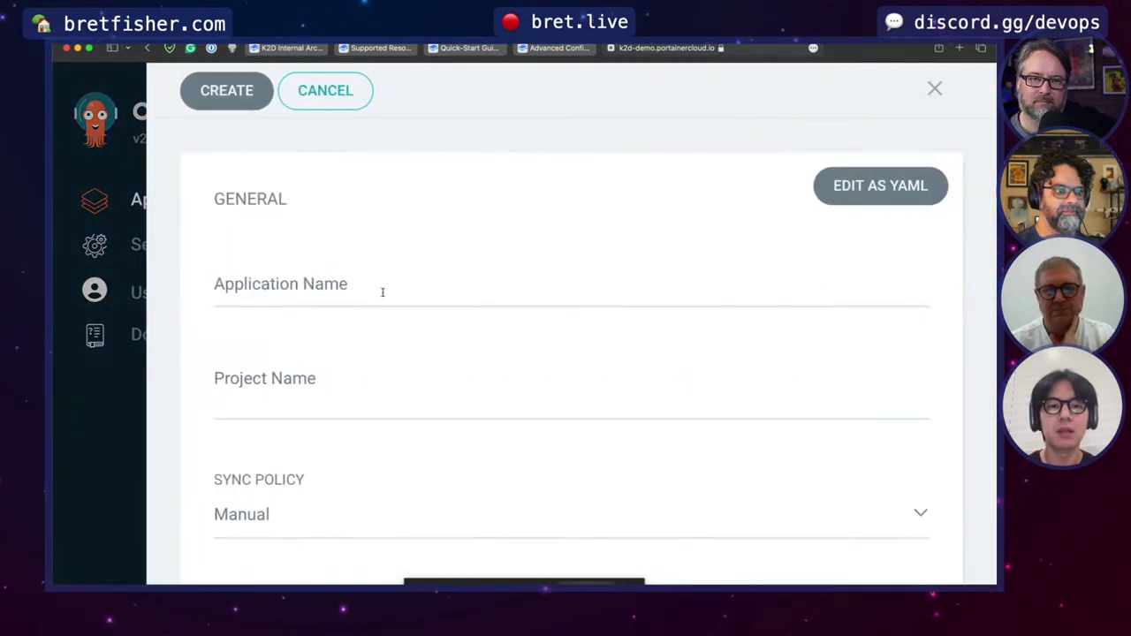
{"action": "left_click", "coordinate": [383, 292]}
{"action": "type", "text": "nodere"}
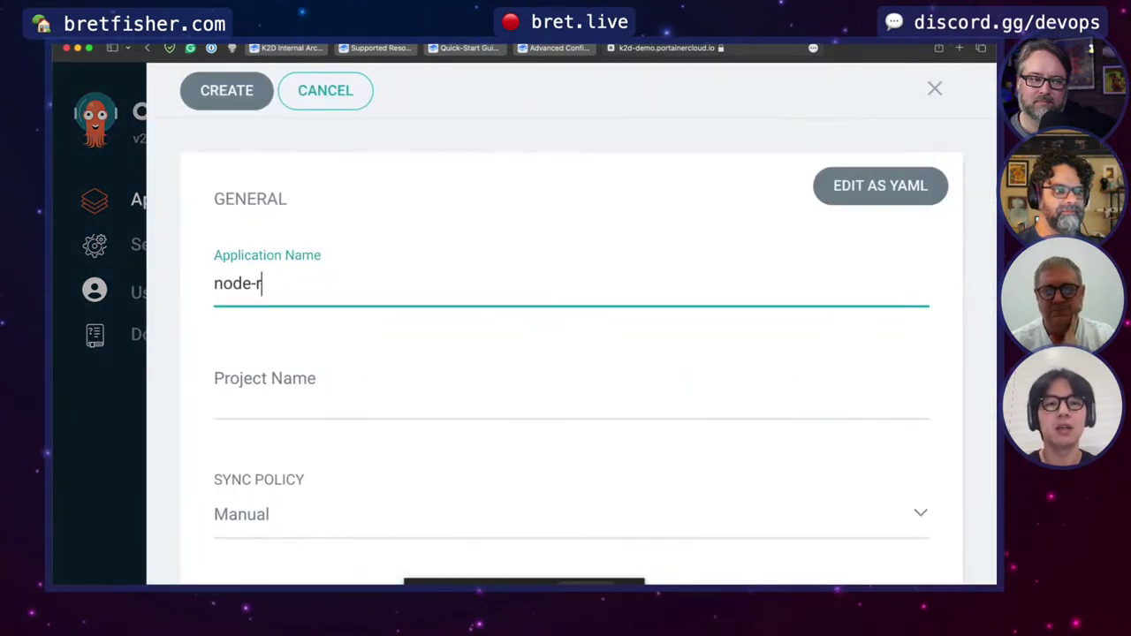
{"action": "type", "text": "d"}
{"action": "key", "text": "Tab"}
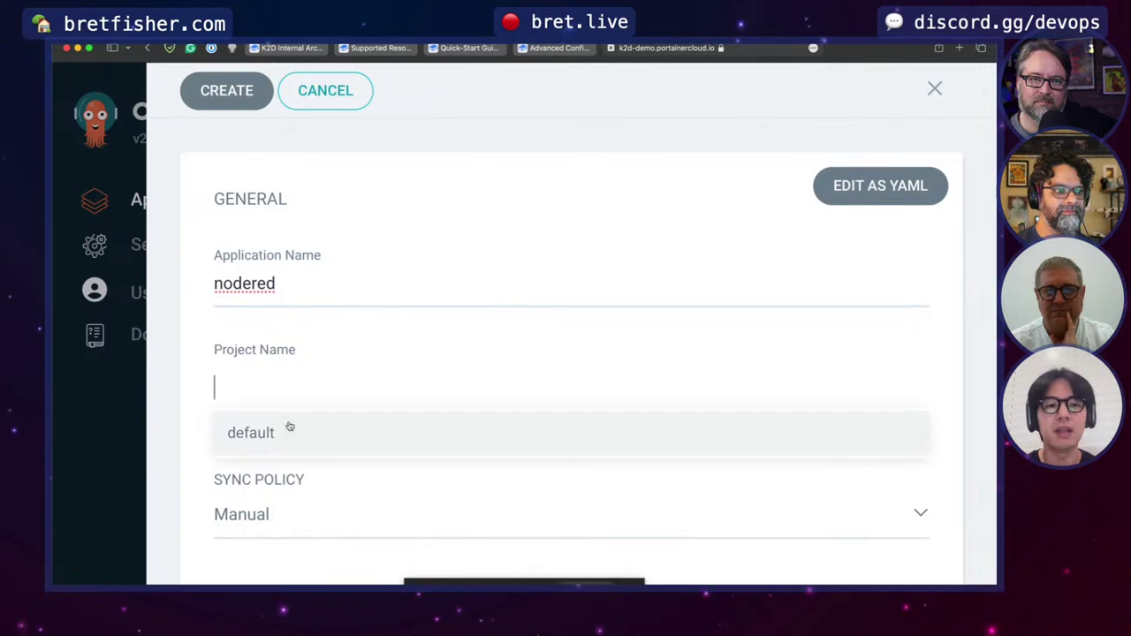
Assign the nodered application to the default project and set its sync policy to Automatic
{"action": "left_click", "coordinate": [290, 430]}
{"action": "left_click", "coordinate": [293, 510]}
{"action": "left_click", "coordinate": [293, 513]}
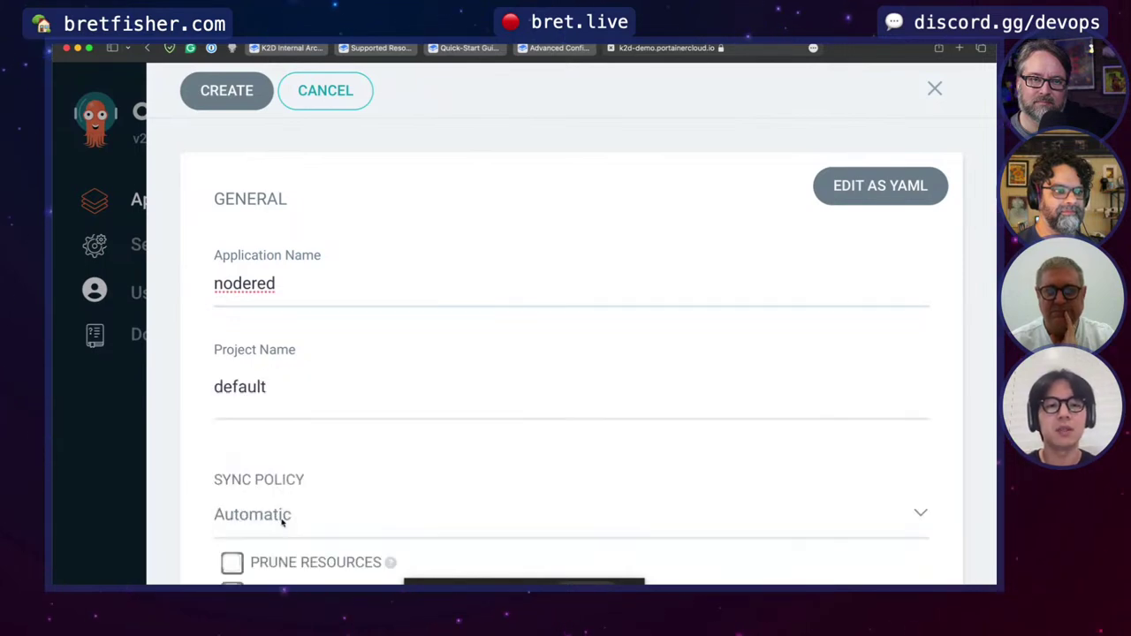
Set the application's source to the demo account's gitops repository on GitHub, with main as the revision
{"action": "scroll", "coordinate": [427, 413], "scroll_direction": "down", "scroll_amount": 2}
{"action": "scroll", "coordinate": [427, 413], "scroll_direction": "down", "scroll_amount": 10}
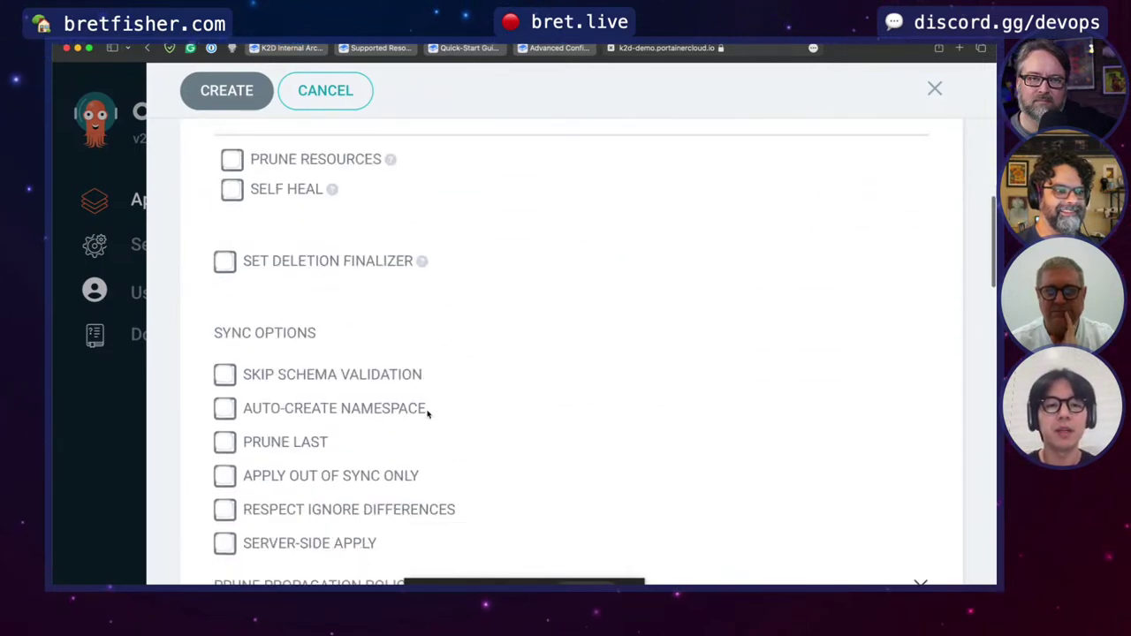
{"action": "scroll", "coordinate": [428, 415], "scroll_direction": "up", "scroll_amount": 5}
{"action": "scroll", "coordinate": [430, 412], "scroll_direction": "down", "scroll_amount": 3}
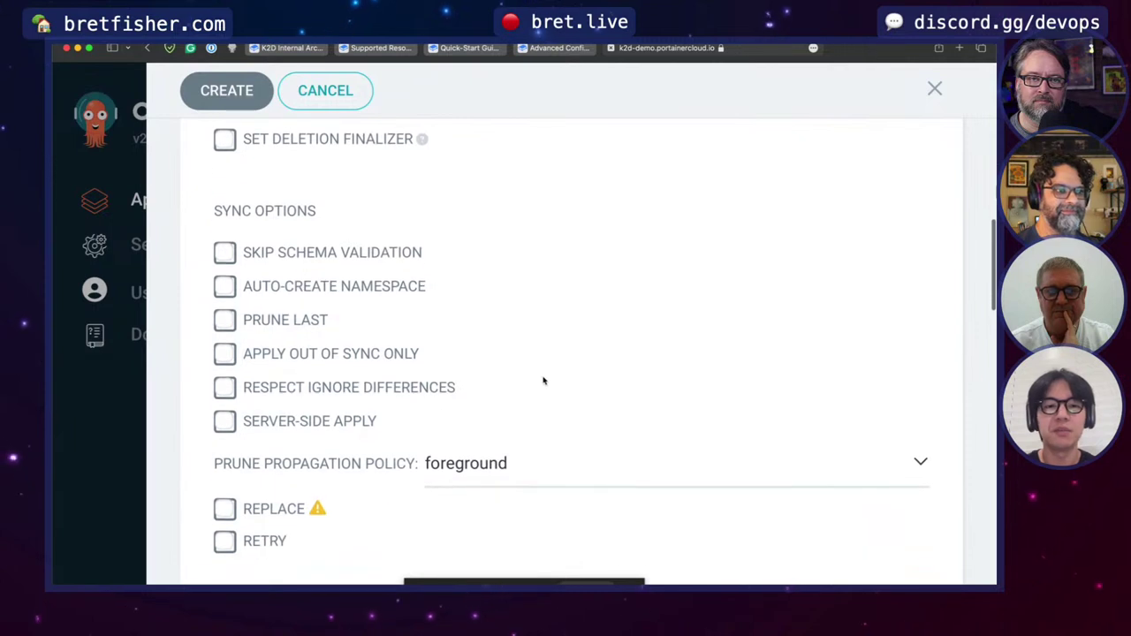
{"action": "scroll", "coordinate": [557, 378], "scroll_direction": "down", "scroll_amount": 6}
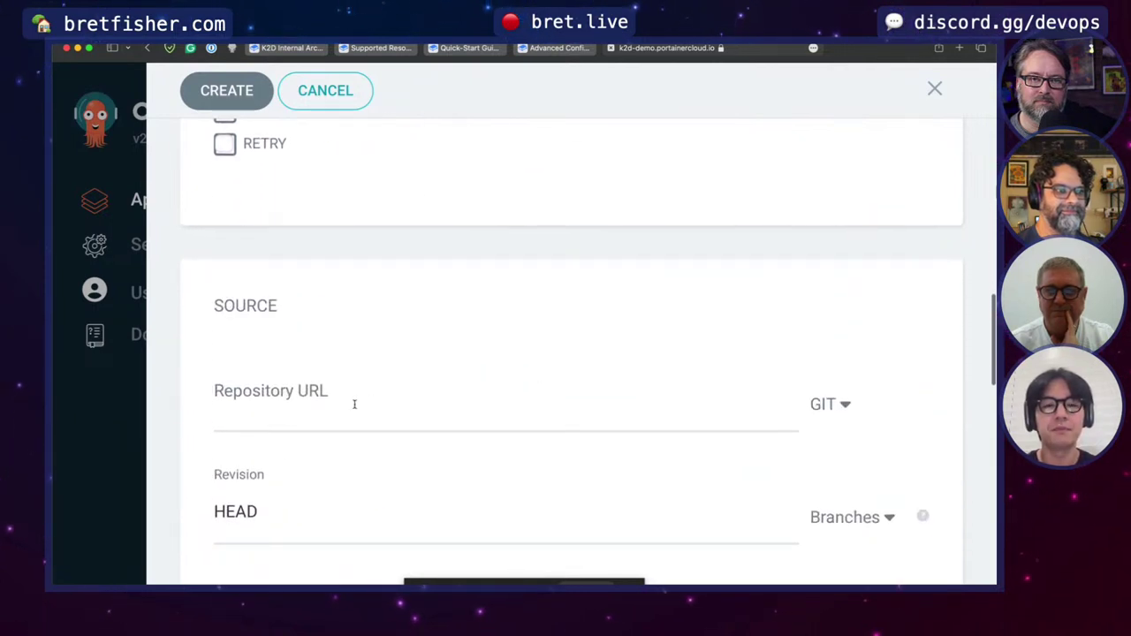
{"action": "left_click", "coordinate": [354, 404]}
{"action": "scroll", "coordinate": [354, 404], "scroll_direction": "down", "scroll_amount": 1}
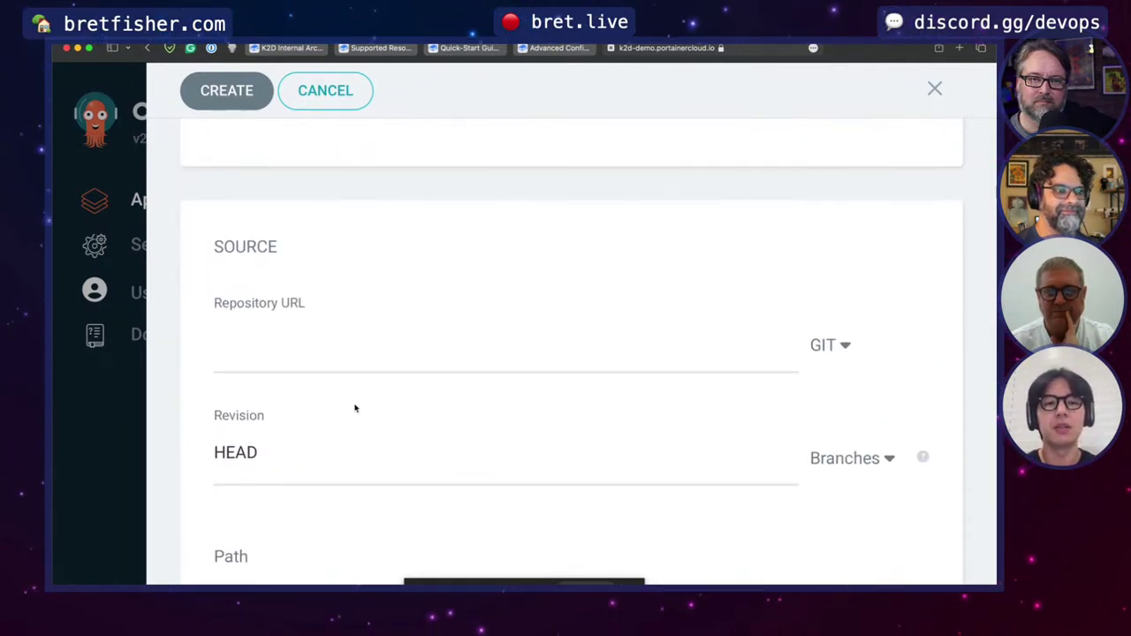
{"action": "type", "text": "https://github.com"}
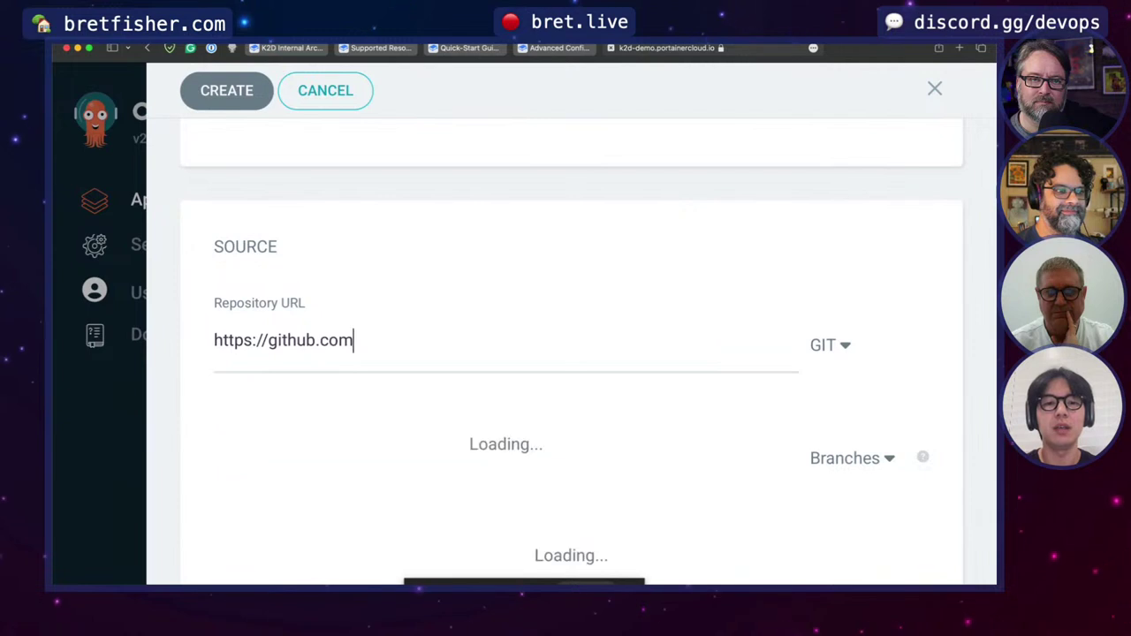
{"action": "type", "text": "/stevensbkang/gitops"}
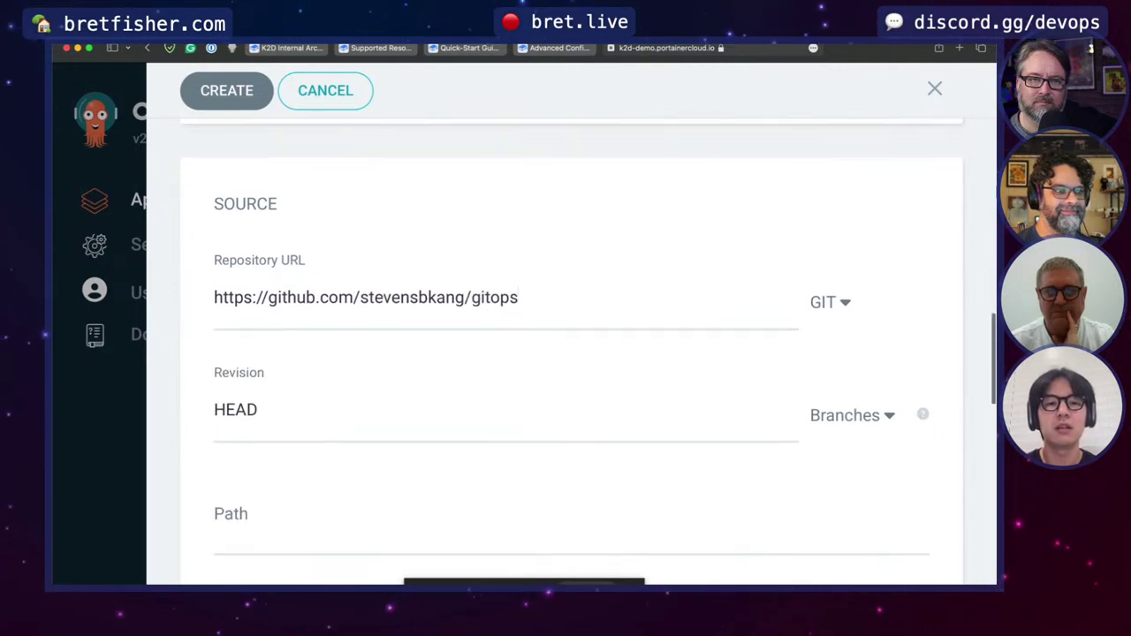
{"action": "key", "text": "Tab"}
{"action": "type", "text": "main"}
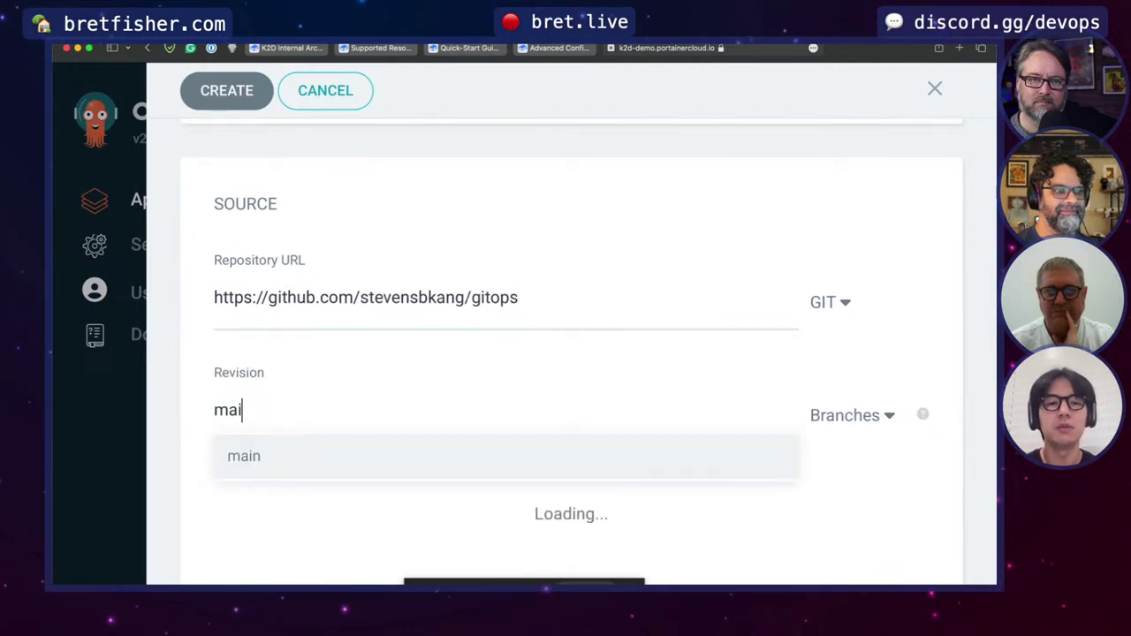
{"action": "key", "text": "Tab"}
Switch to the code editor and open the k2d-argo-nodered.yaml manifest at the Deployment's name
{"action": "key", "text": "super+Tab"}
{"action": "key", "text": "super+Tab"}
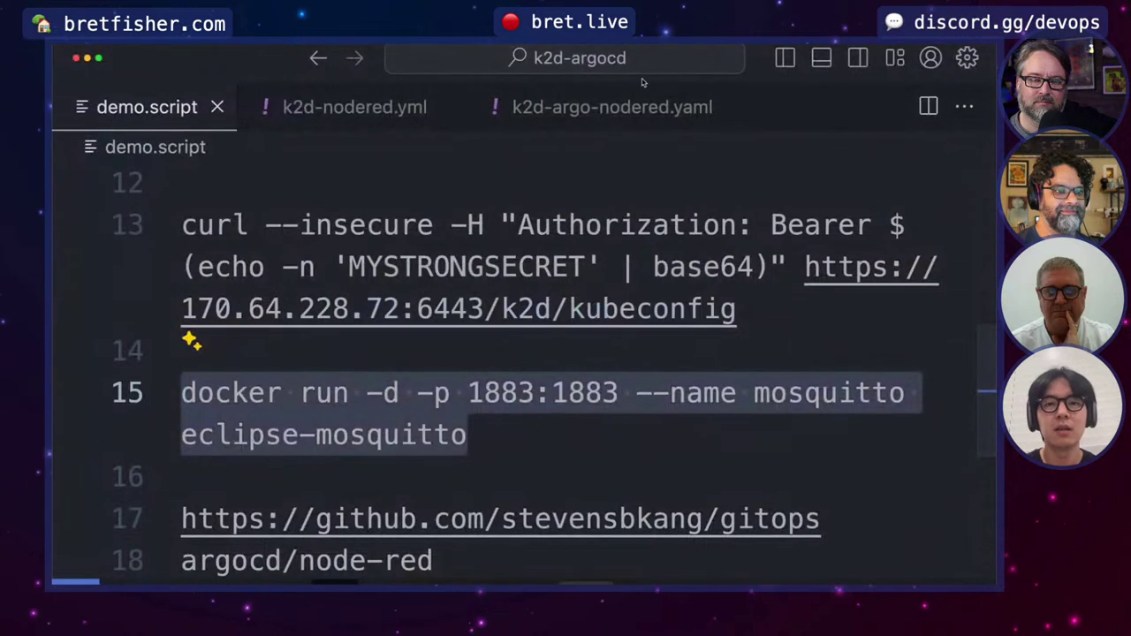
{"action": "left_click", "coordinate": [610, 106]}
{"action": "left_click", "coordinate": [525, 314]}
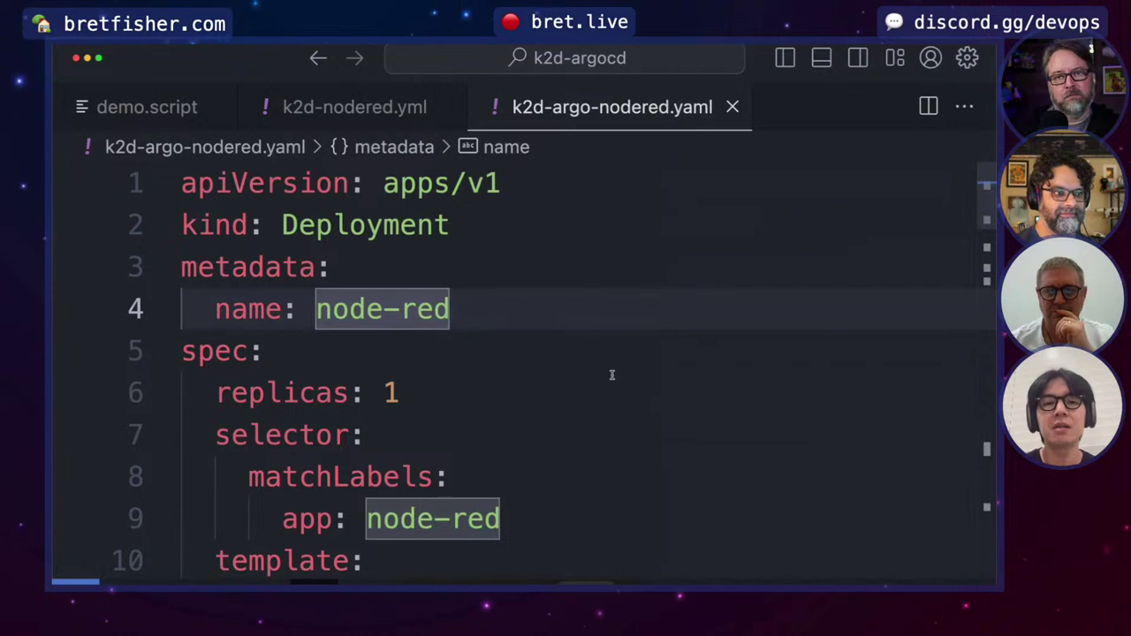
Review the rest of the k2d-argo-nodered.yaml manifest, examining the volume's hostPath setting and the Service's NodePort type
{"action": "scroll", "coordinate": [611, 375], "scroll_direction": "down", "scroll_amount": 3}
{"action": "scroll", "coordinate": [611, 375], "scroll_direction": "down", "scroll_amount": 8}
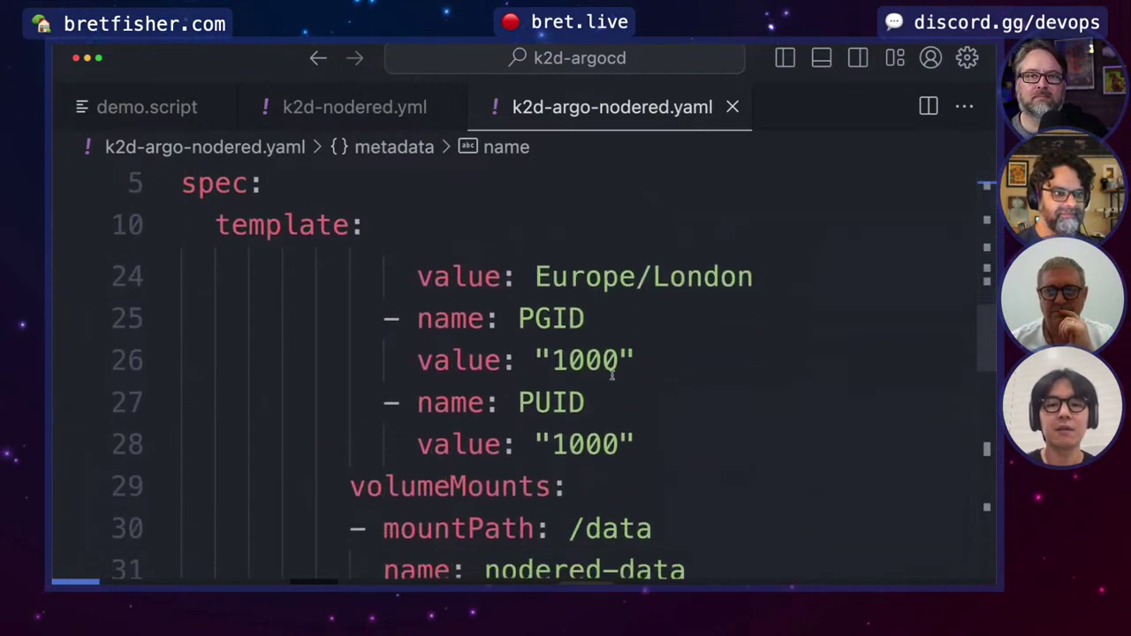
{"action": "scroll", "coordinate": [611, 375], "scroll_direction": "down", "scroll_amount": 4}
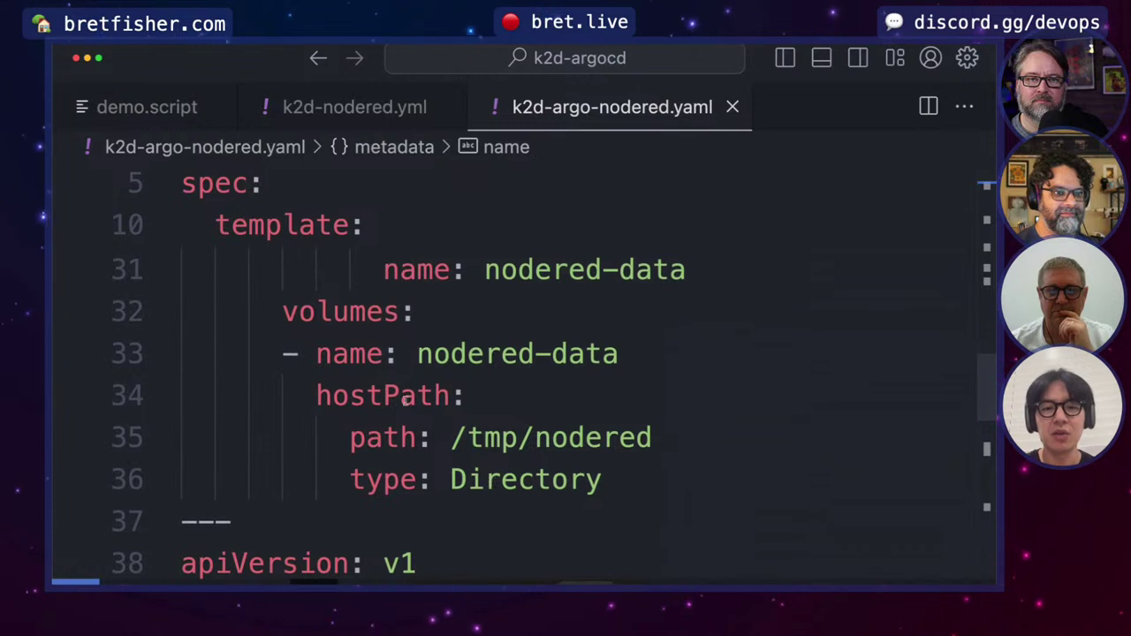
{"action": "double_click", "coordinate": [383, 396]}
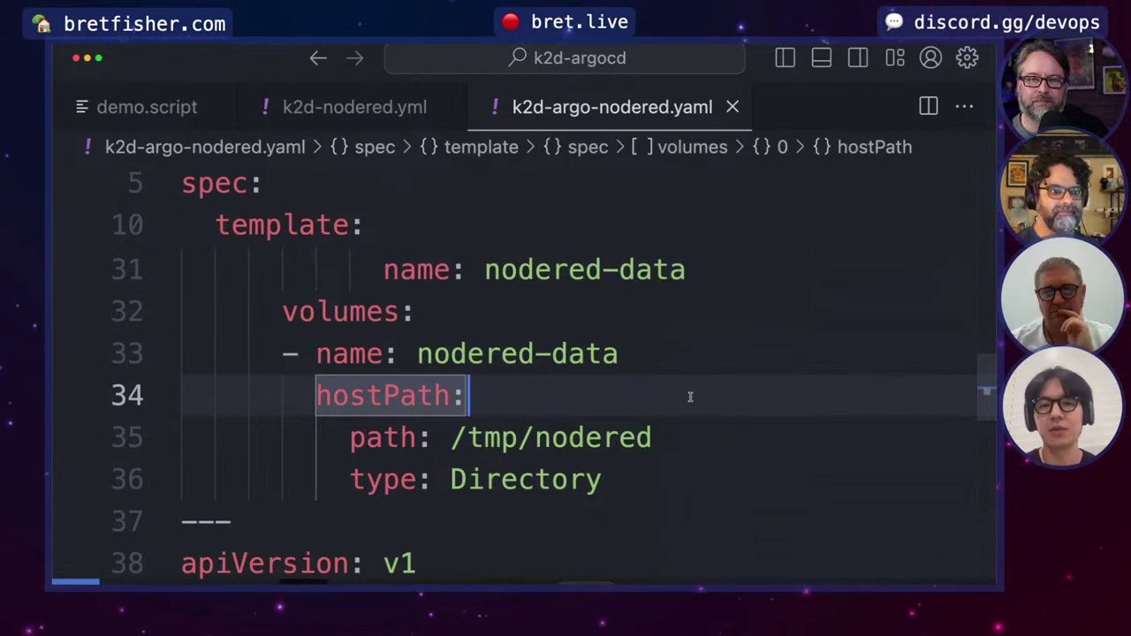
{"action": "scroll", "coordinate": [691, 397], "scroll_direction": "down", "scroll_amount": 5}
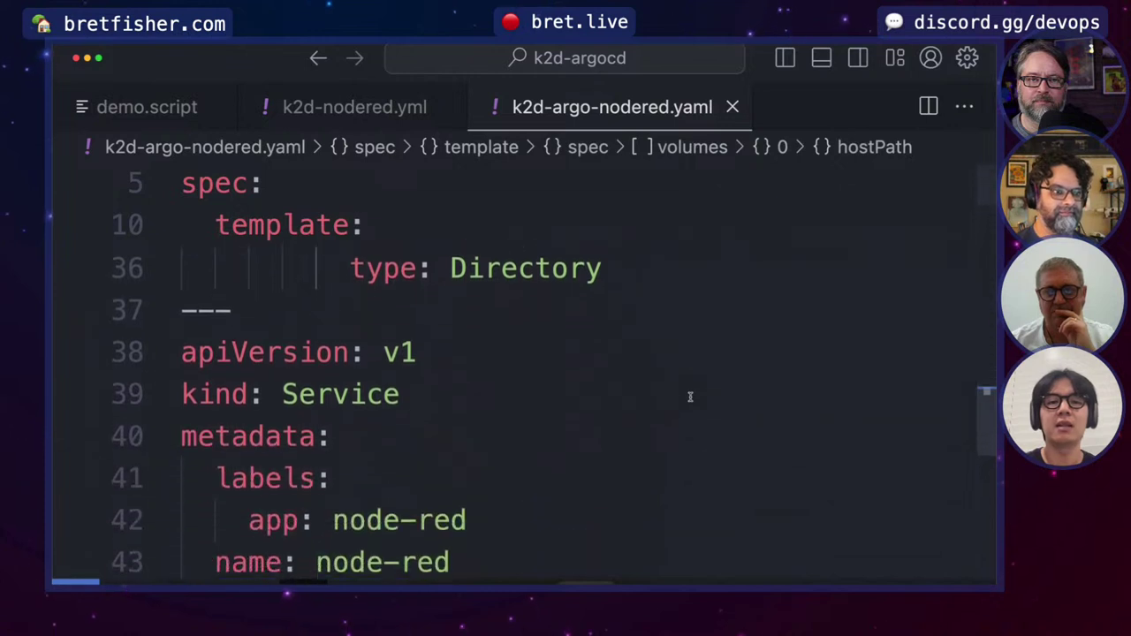
{"action": "scroll", "coordinate": [690, 397], "scroll_direction": "down", "scroll_amount": 5}
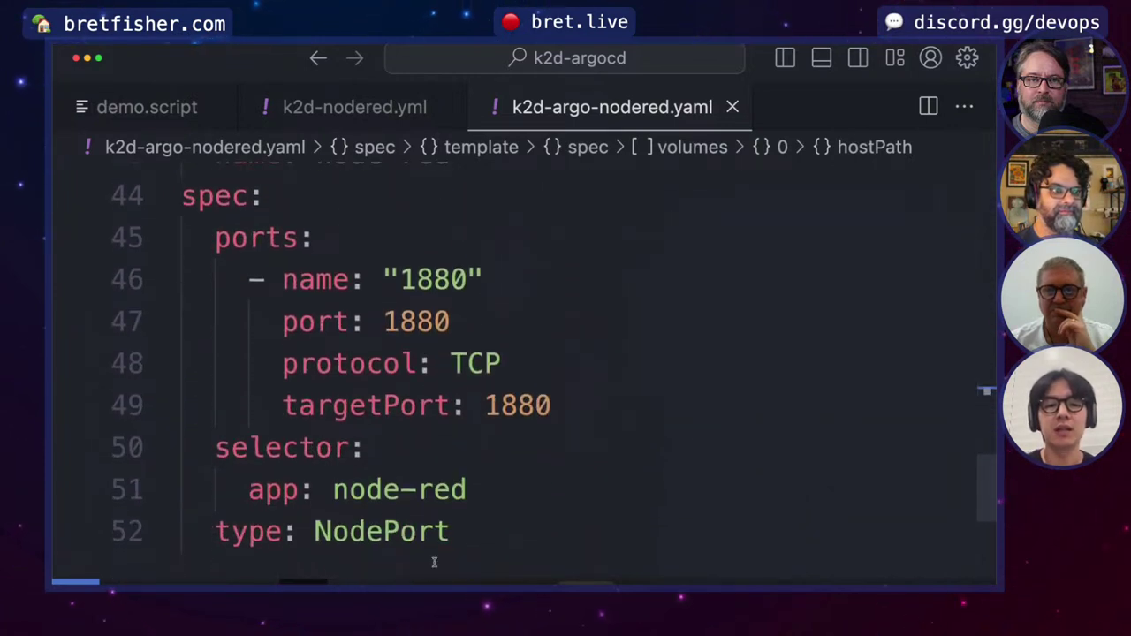
{"action": "left_click", "coordinate": [401, 531]}
{"action": "double_click", "coordinate": [400, 535]}
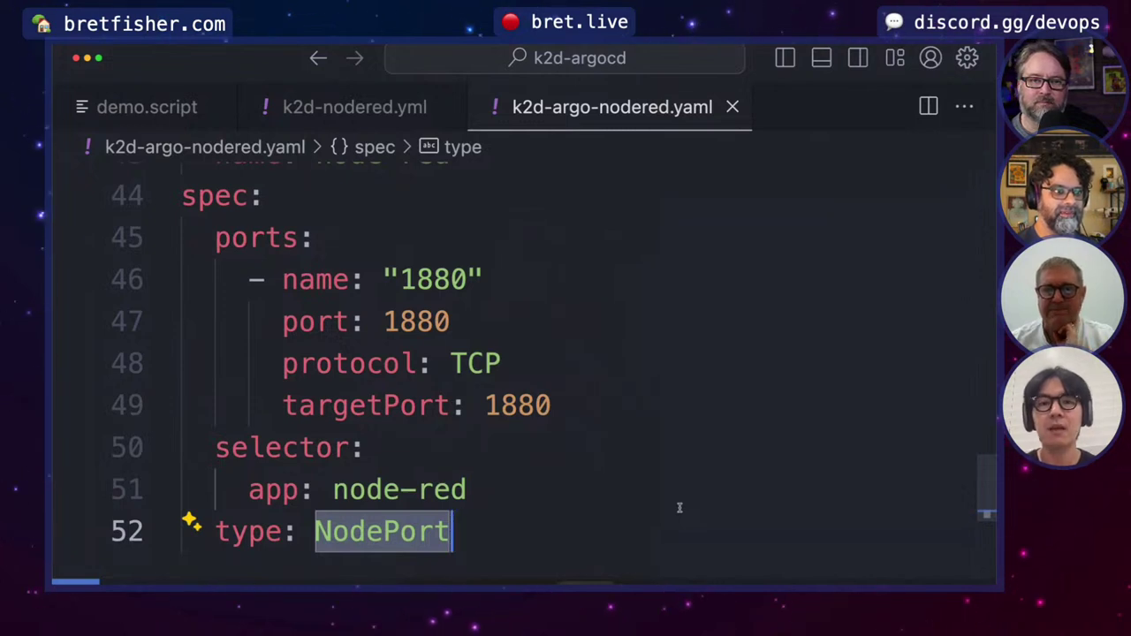
Switch back to Argo CD and set the application's source path to argocd/node-red
{"action": "key", "text": "super+Tab"}
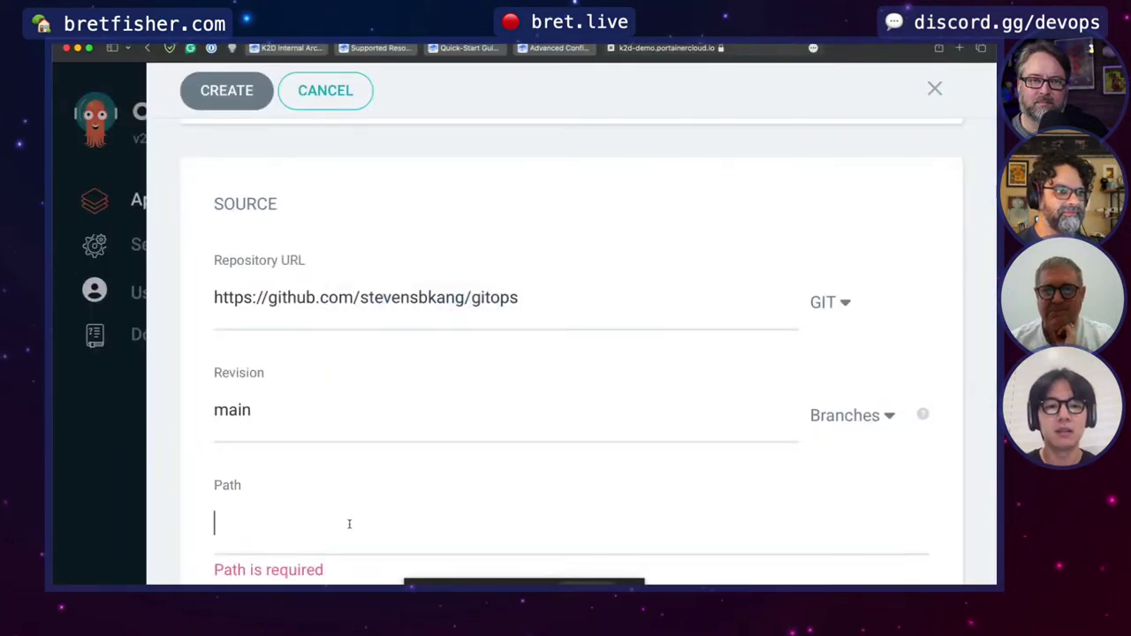
{"action": "type", "text": "argocd/node-red"}
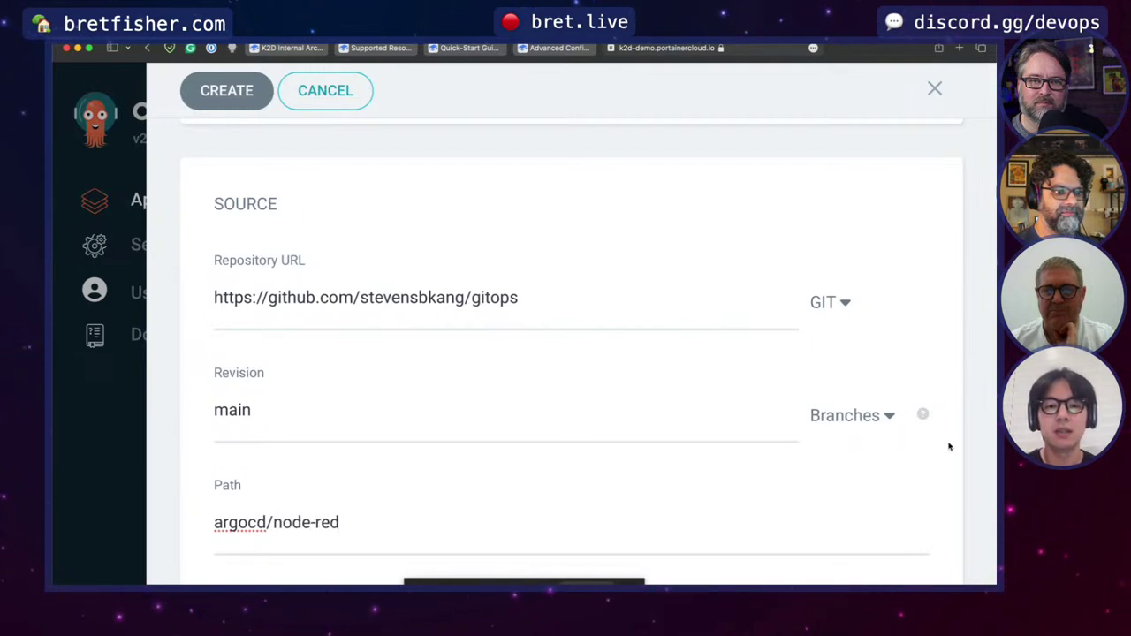
{"action": "scroll", "coordinate": [949, 447], "scroll_direction": "down", "scroll_amount": 5}
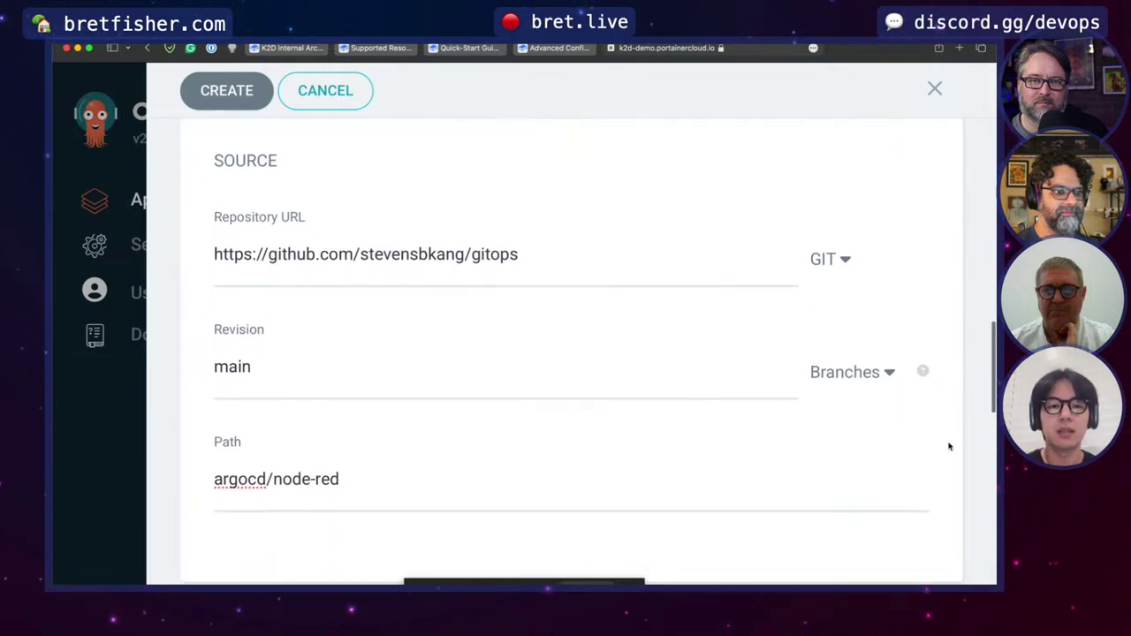
{"action": "left_click", "coordinate": [303, 373]}
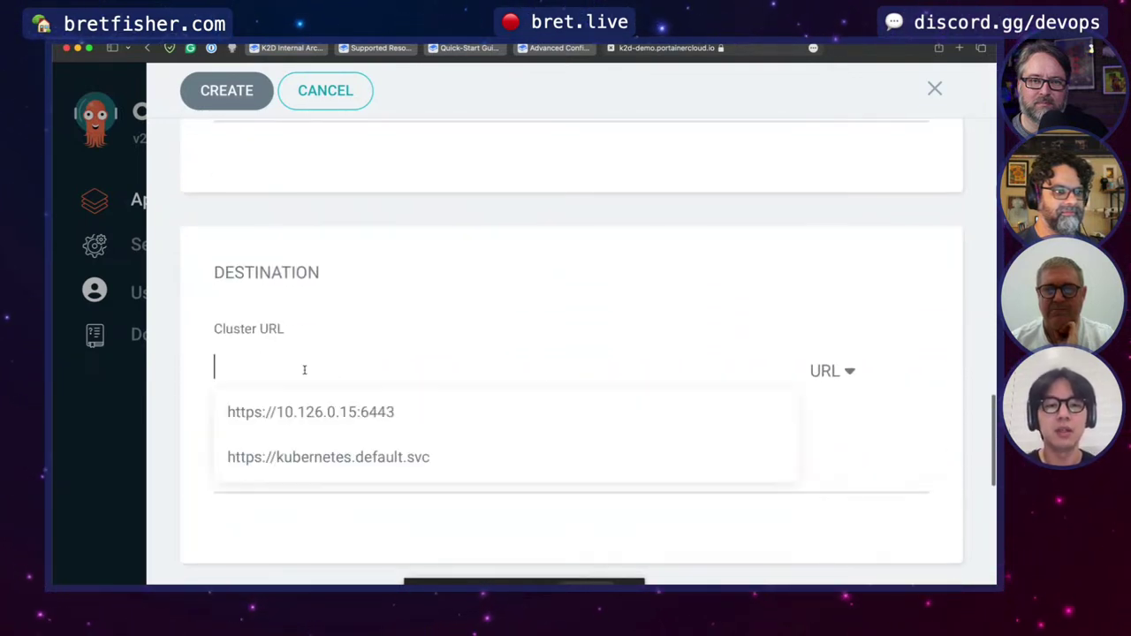
{"action": "left_click", "coordinate": [279, 409]}
{"action": "left_click", "coordinate": [331, 473]}
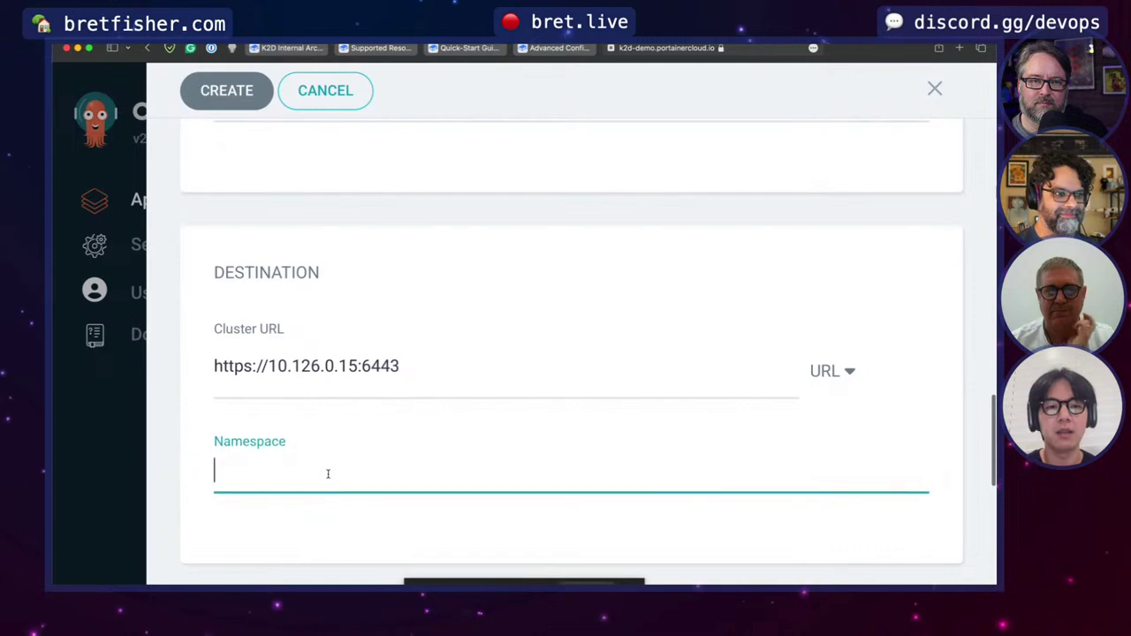
{"action": "type", "text": "default"}
{"action": "left_click", "coordinate": [949, 419]}
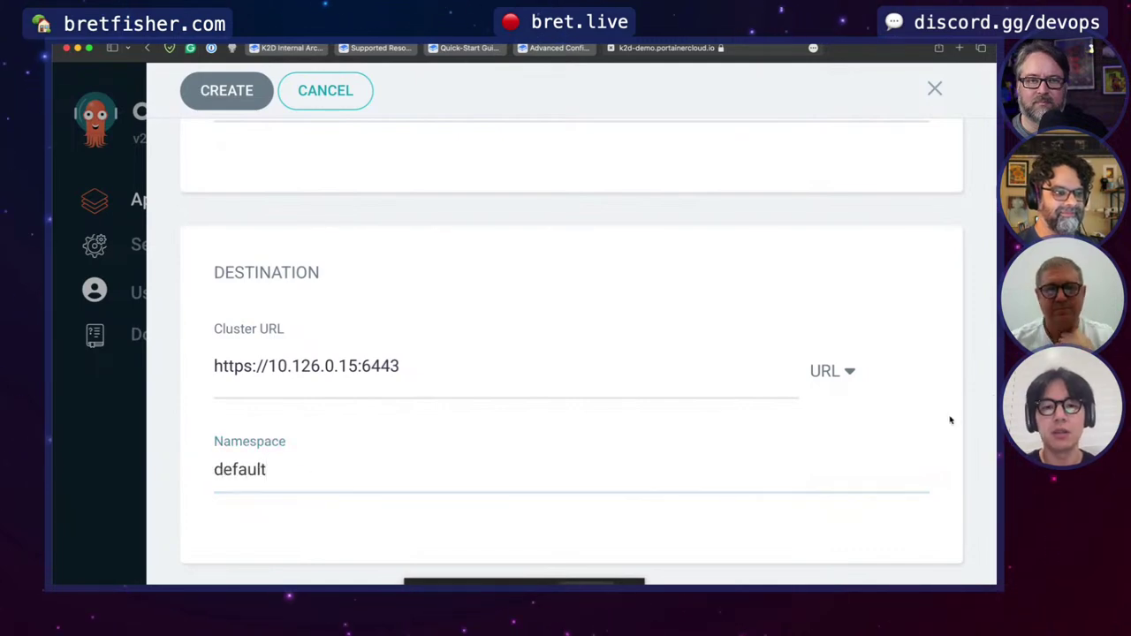
Create the nodered application and open its resource view
{"action": "scroll", "coordinate": [950, 420], "scroll_direction": "down", "scroll_amount": 3}
{"action": "scroll", "coordinate": [950, 420], "scroll_direction": "up", "scroll_amount": 15}
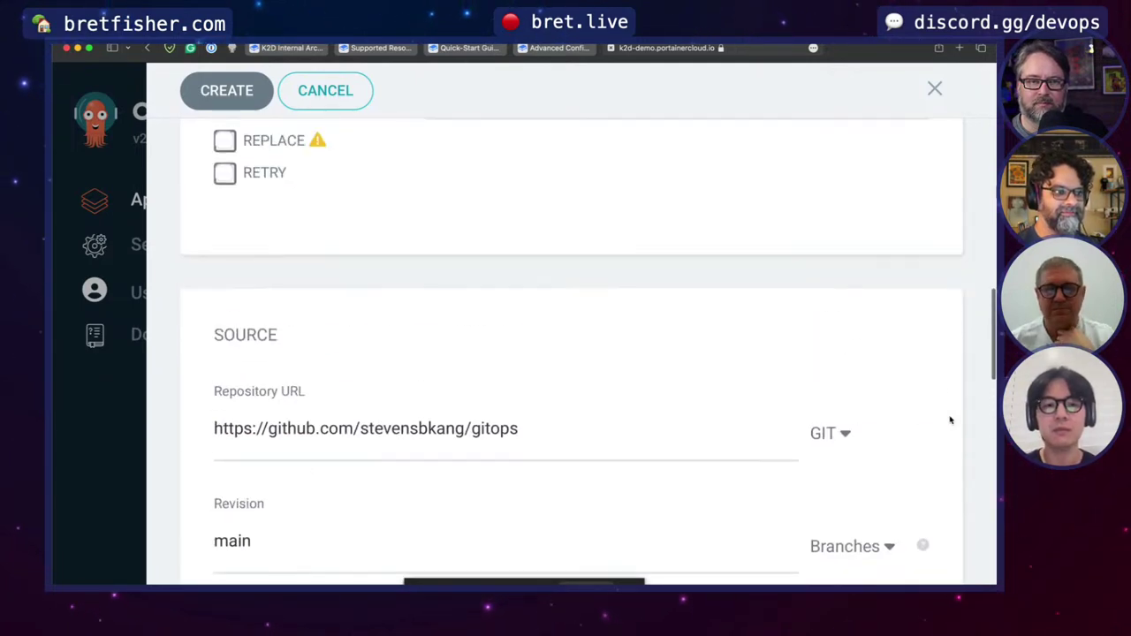
{"action": "left_click", "coordinate": [214, 89]}
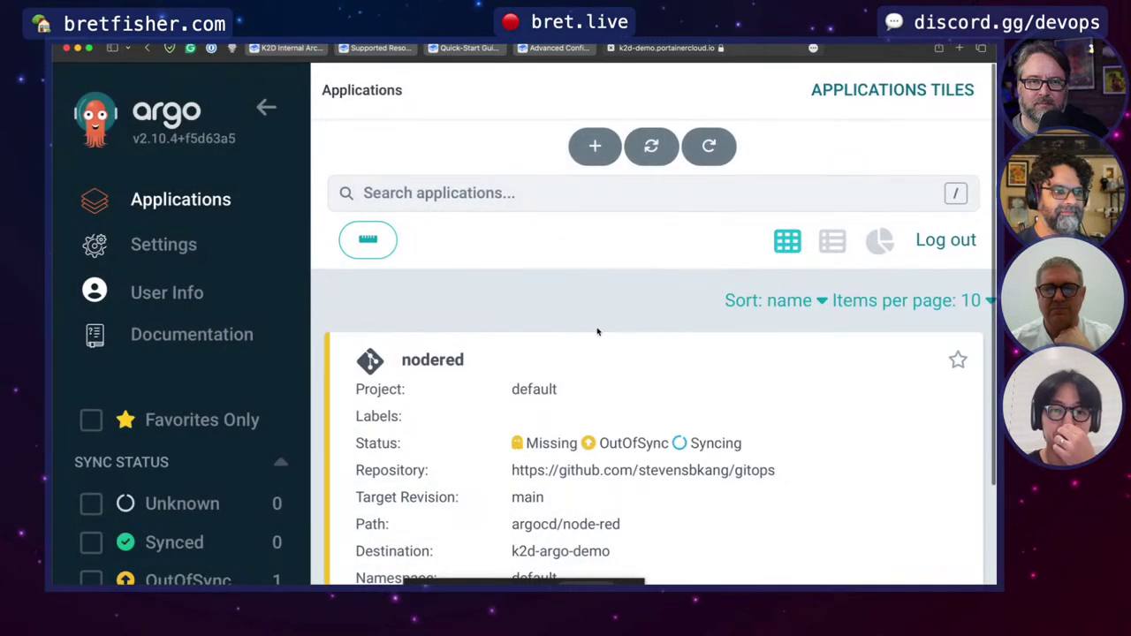
{"action": "scroll", "coordinate": [659, 315], "scroll_direction": "down", "scroll_amount": 2}
{"action": "left_click", "coordinate": [681, 315]}
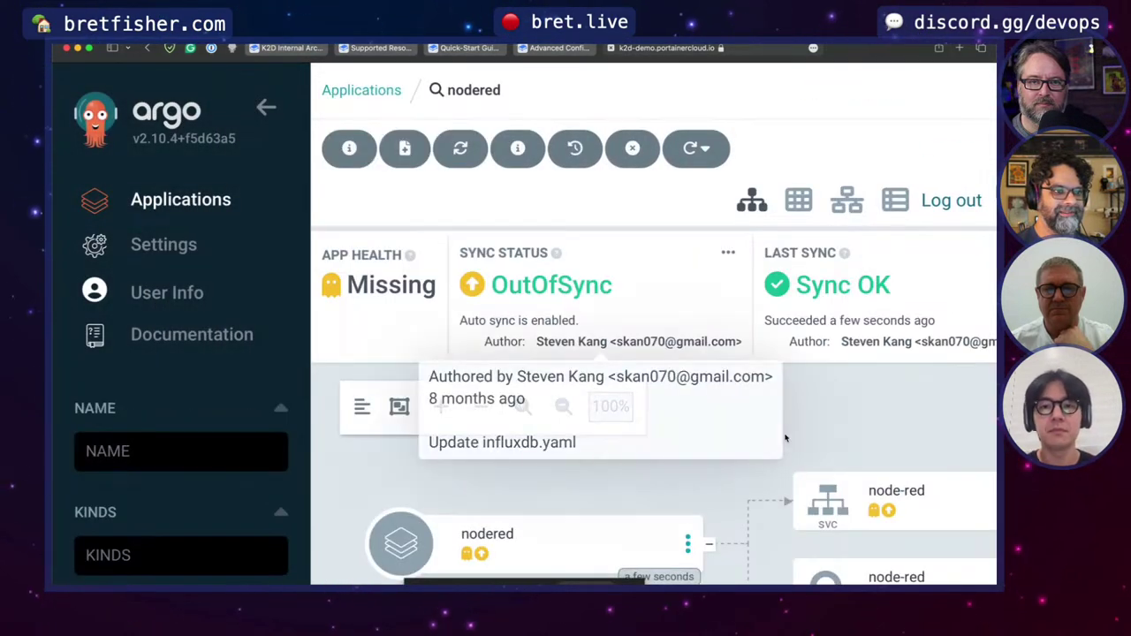
Refresh the nodered application to update its health and sync status
{"action": "key", "text": "ctrl+minus"}
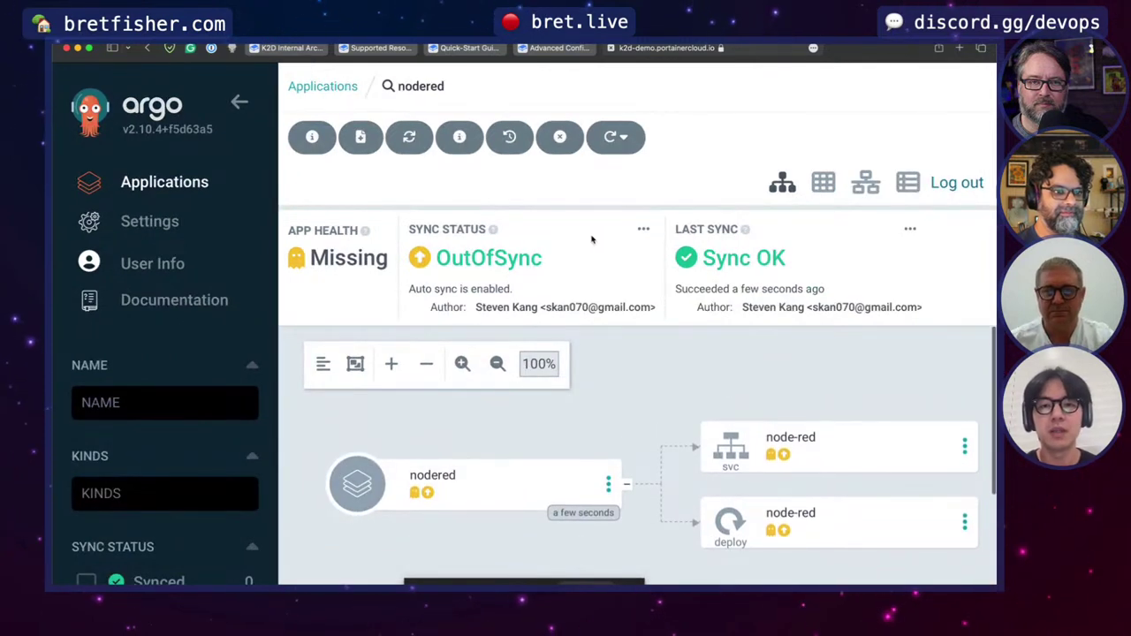
{"action": "left_click", "coordinate": [616, 137]}
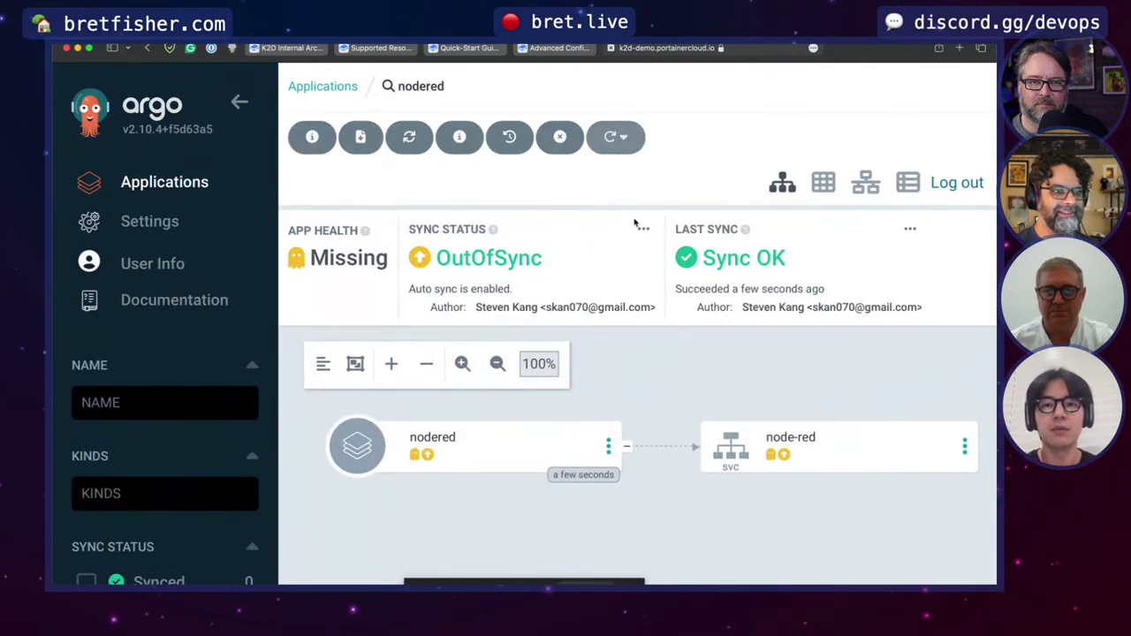
{"action": "left_click", "coordinate": [632, 141]}
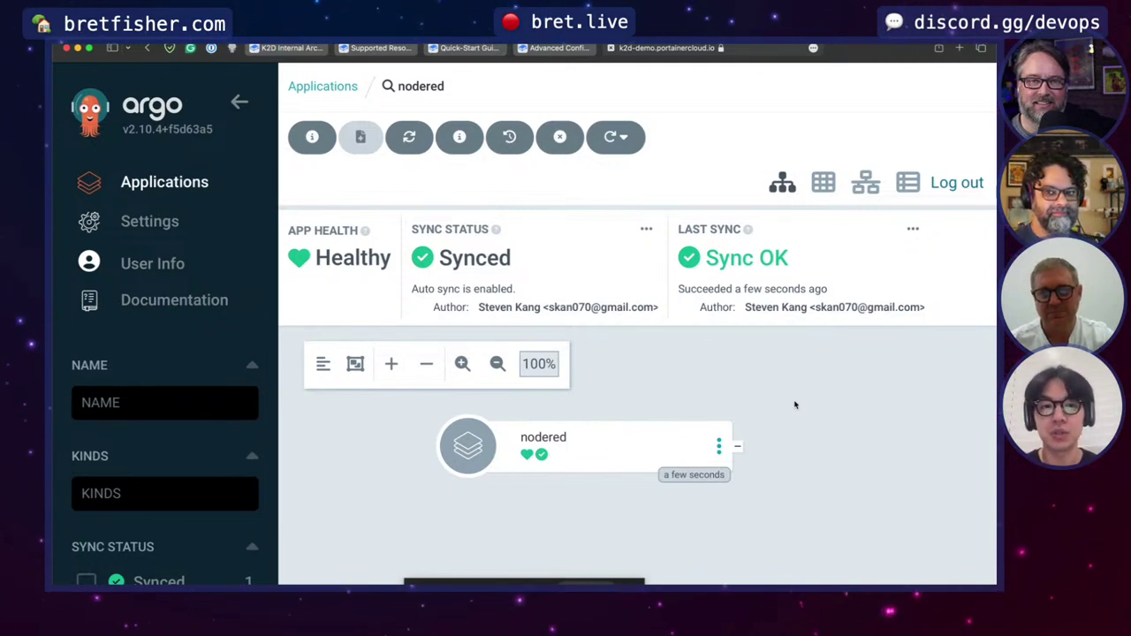
Switch to the terminal session on k2d-bf-demo-02 and list the running containers with docker ps
{"action": "key", "text": "super+Tab"}
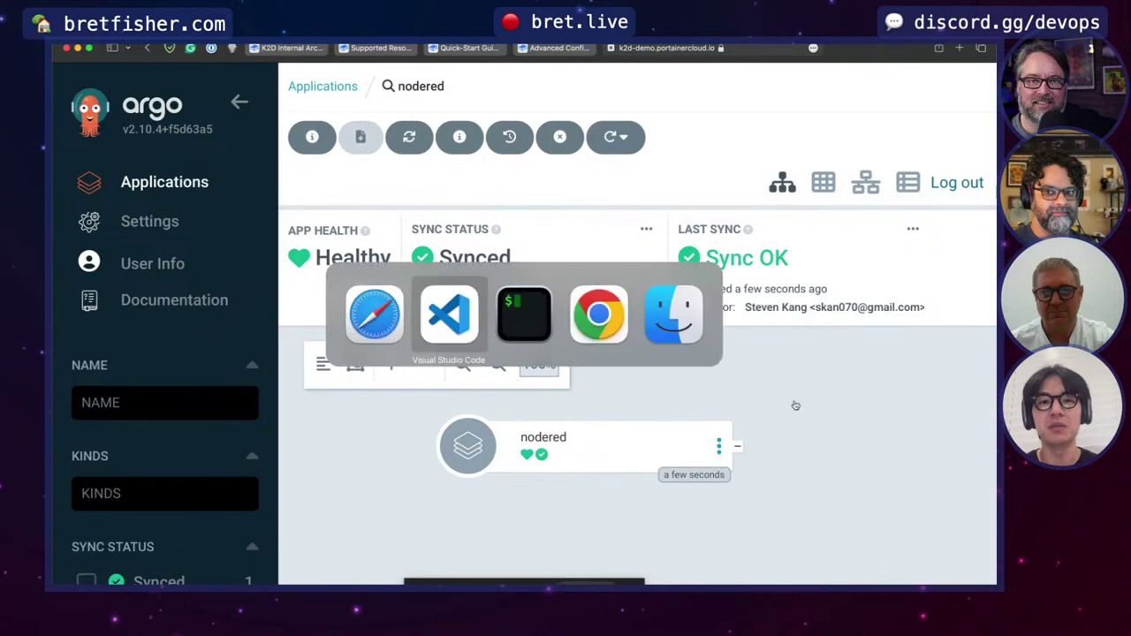
{"action": "key", "text": "super+Tab"}
{"action": "key", "text": "super+2"}
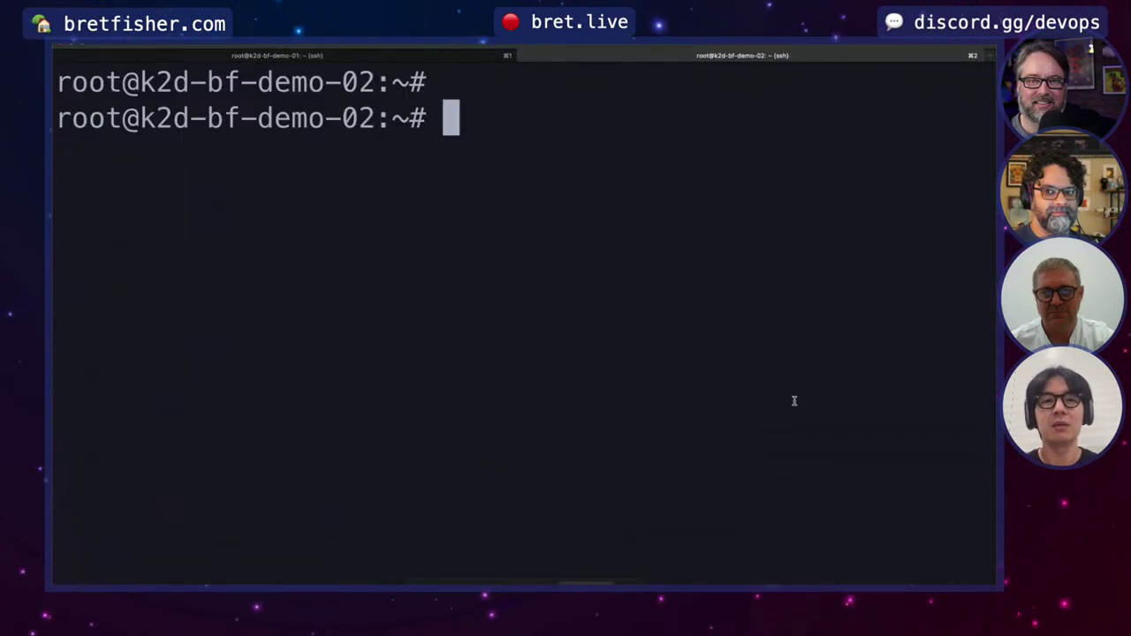
{"action": "type", "text": "docker ps"}
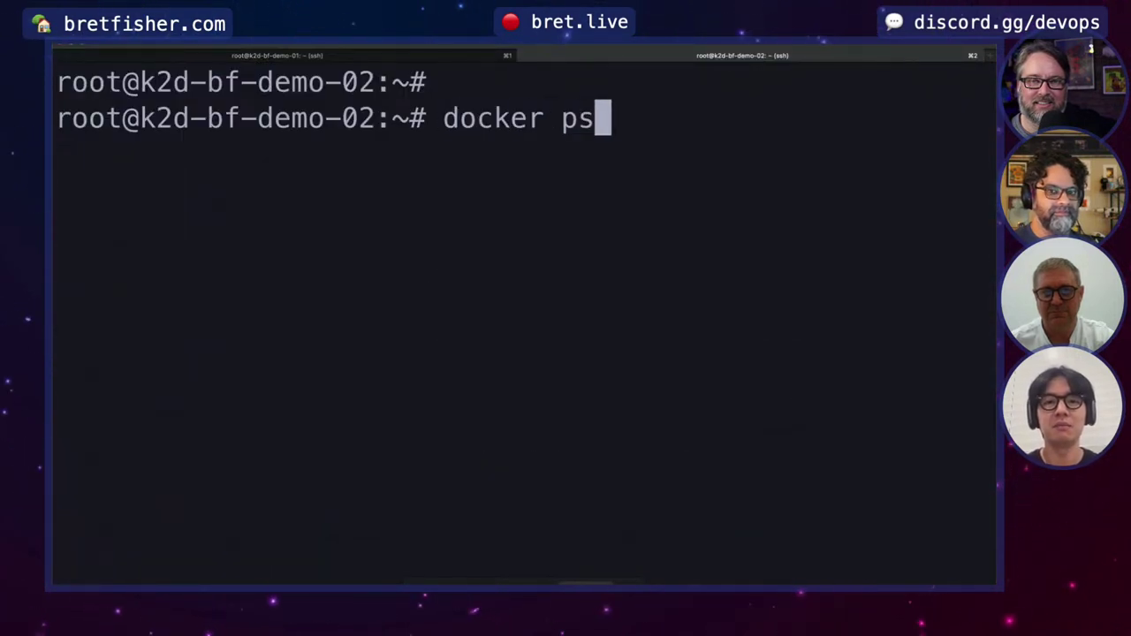
{"action": "key", "text": "Return"}
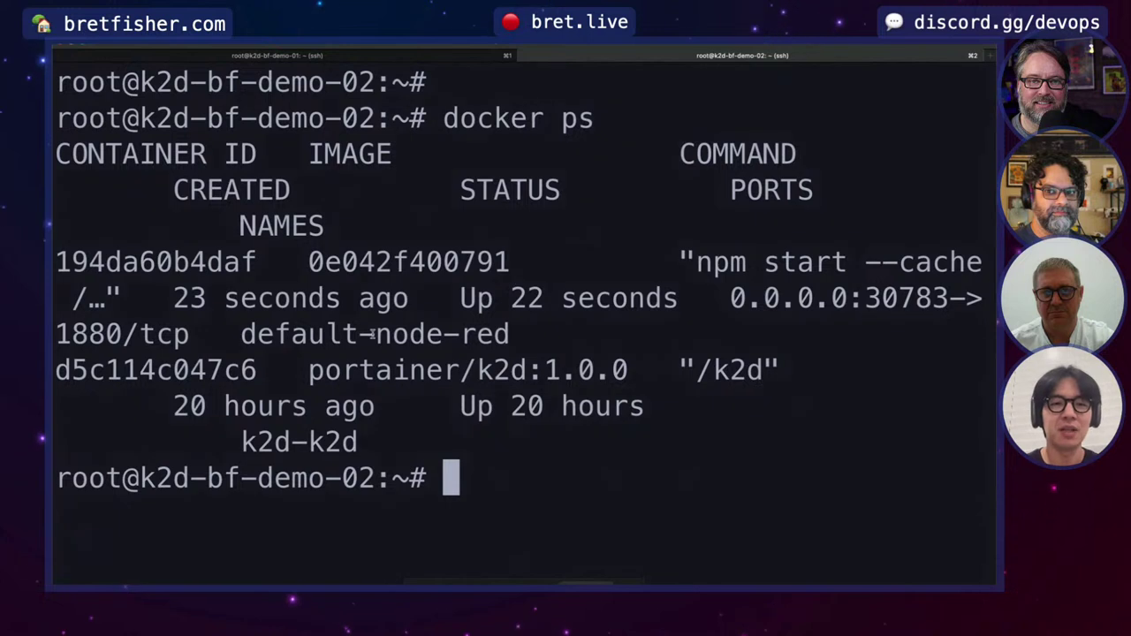
Locate the default-node-red container in the listing and copy its published host port, 30783
{"action": "double_click", "coordinate": [389, 334]}
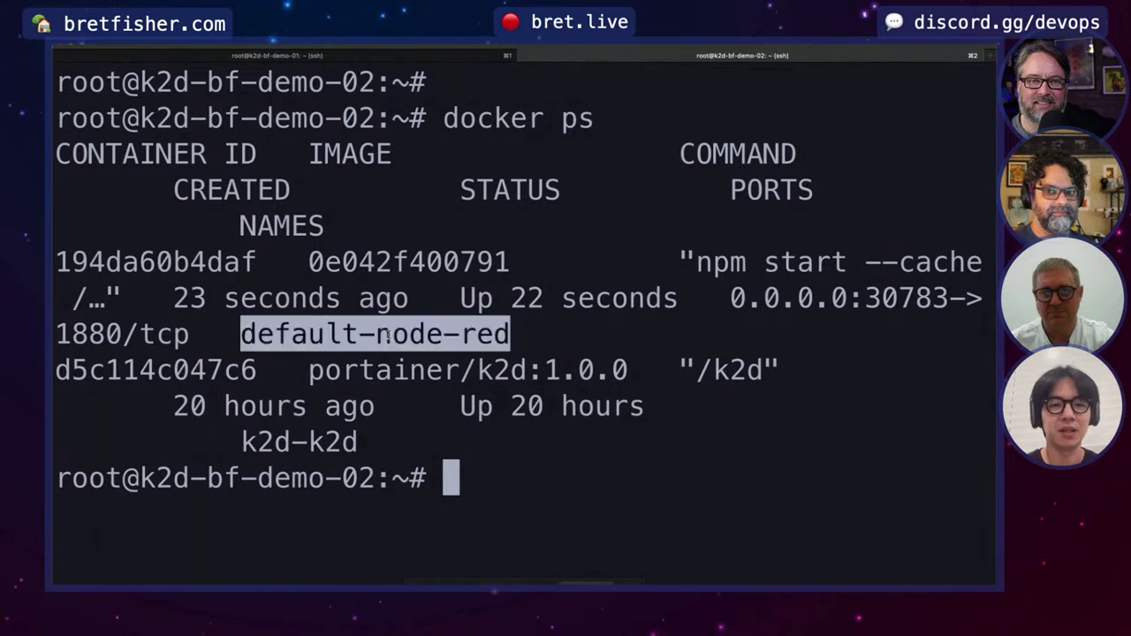
{"action": "left_click", "coordinate": [531, 475]}
{"action": "key", "text": "super+Tab"}
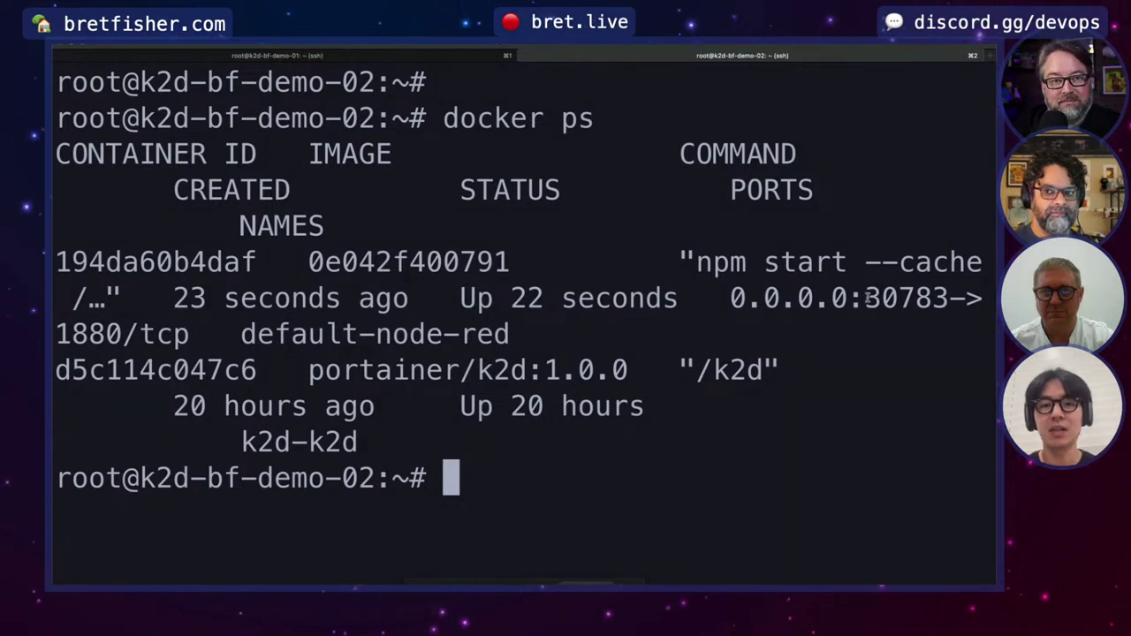
{"action": "left_click_drag", "start_coordinate": [865, 299], "coordinate": [123, 336]}
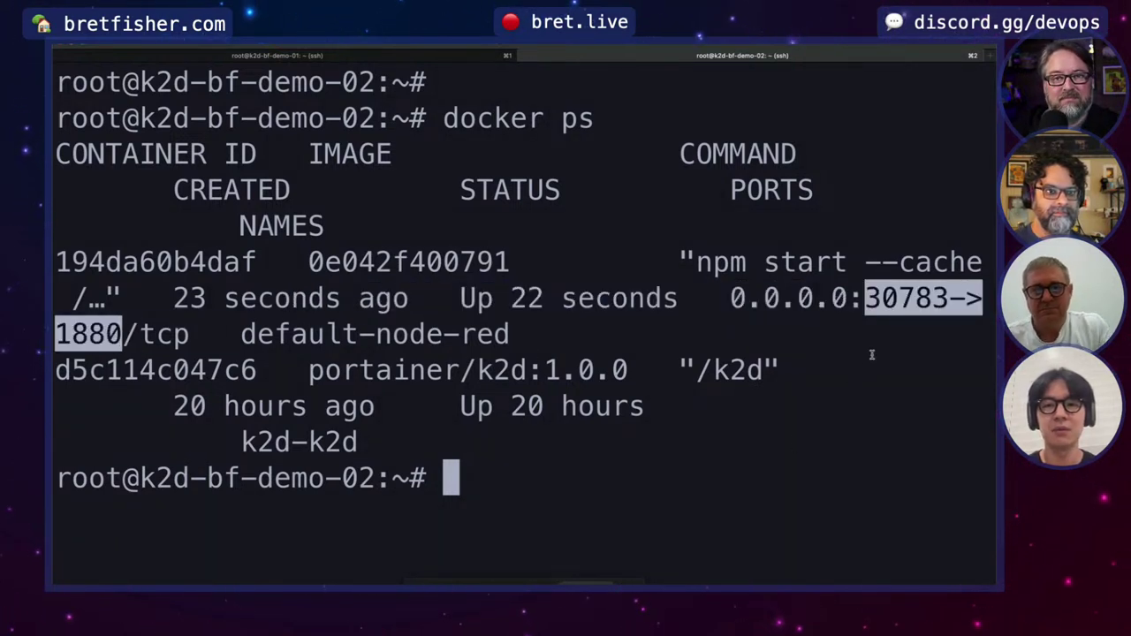
{"action": "left_click_drag", "start_coordinate": [865, 301], "coordinate": [951, 301]}
{"action": "key", "text": "super+c"}
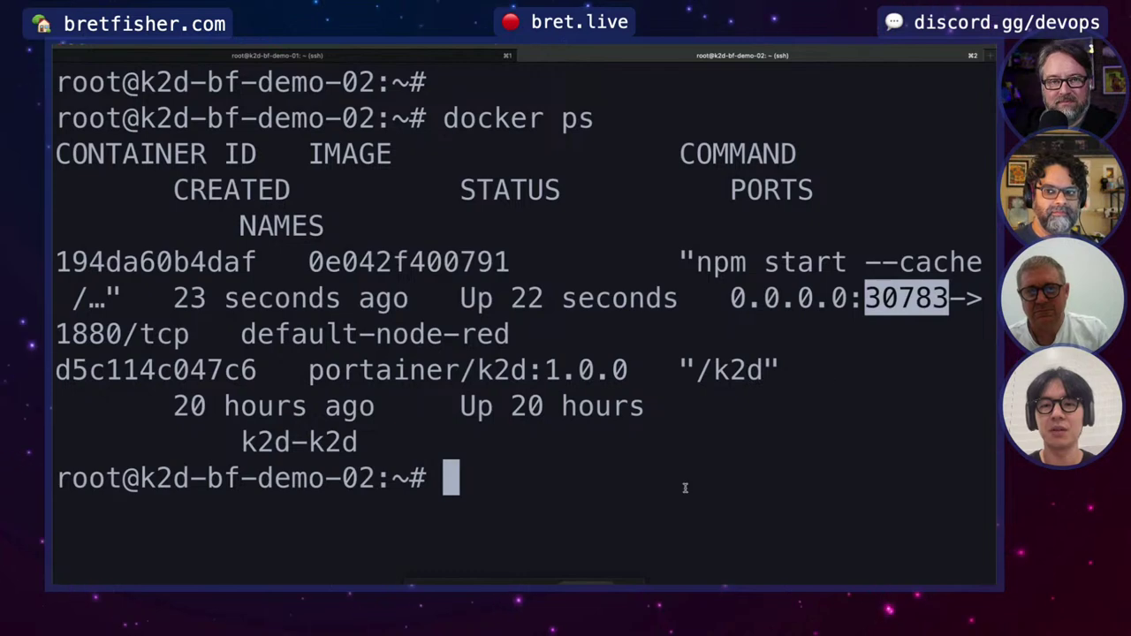
Switch to Safari and open the Node-RED web interface at 170.64.228.82 on port 30783
{"action": "key", "text": "super+Tab"}
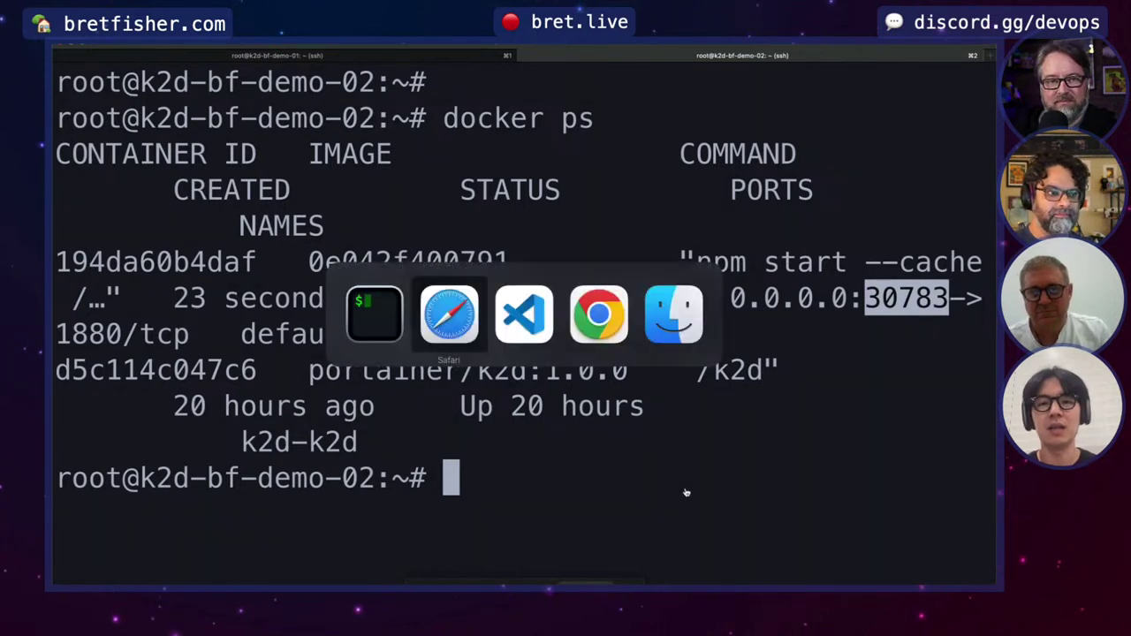
{"action": "key", "text": "ctrl+Tab"}
{"action": "key", "text": "super+l"}
{"action": "key", "text": "Right"}
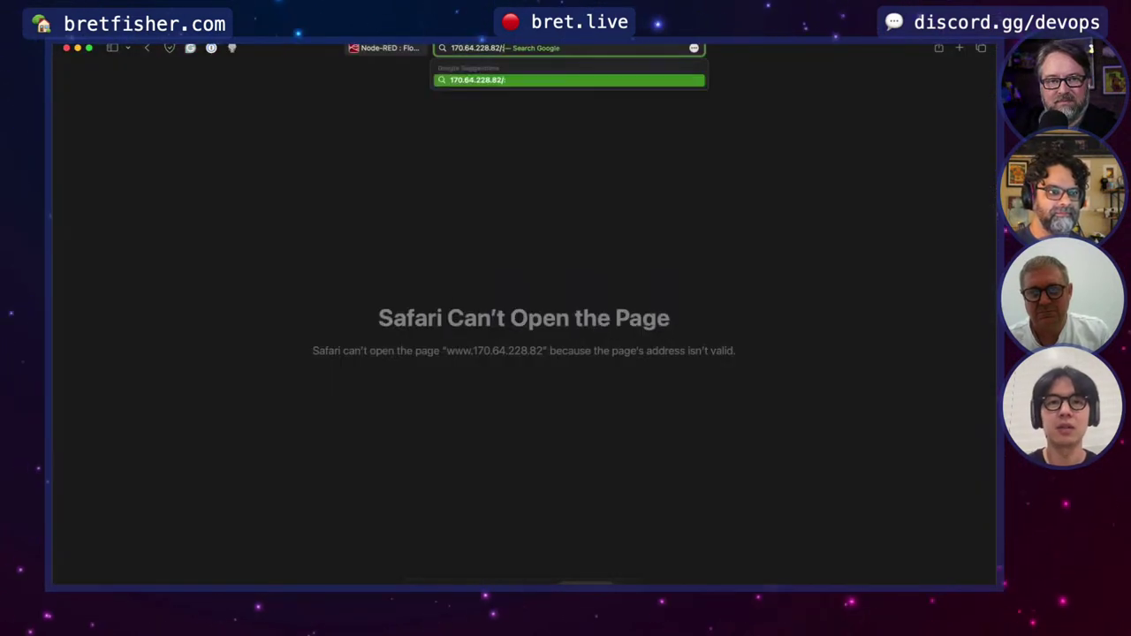
{"action": "type", "text": ":"}
{"action": "key", "text": "super+v"}
{"action": "key", "text": "Return"}
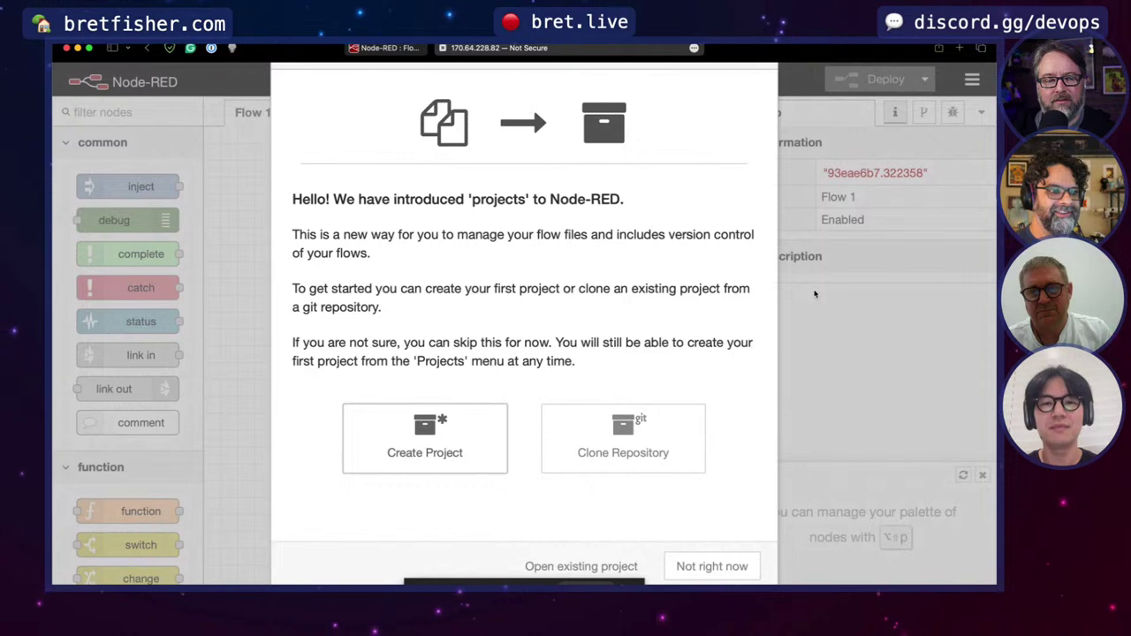
Display Node-RED's full address, switch to the code editor and examine the nodered-data volume definition in k2d-argo-nodered.yaml
{"action": "key", "text": "super+l"}
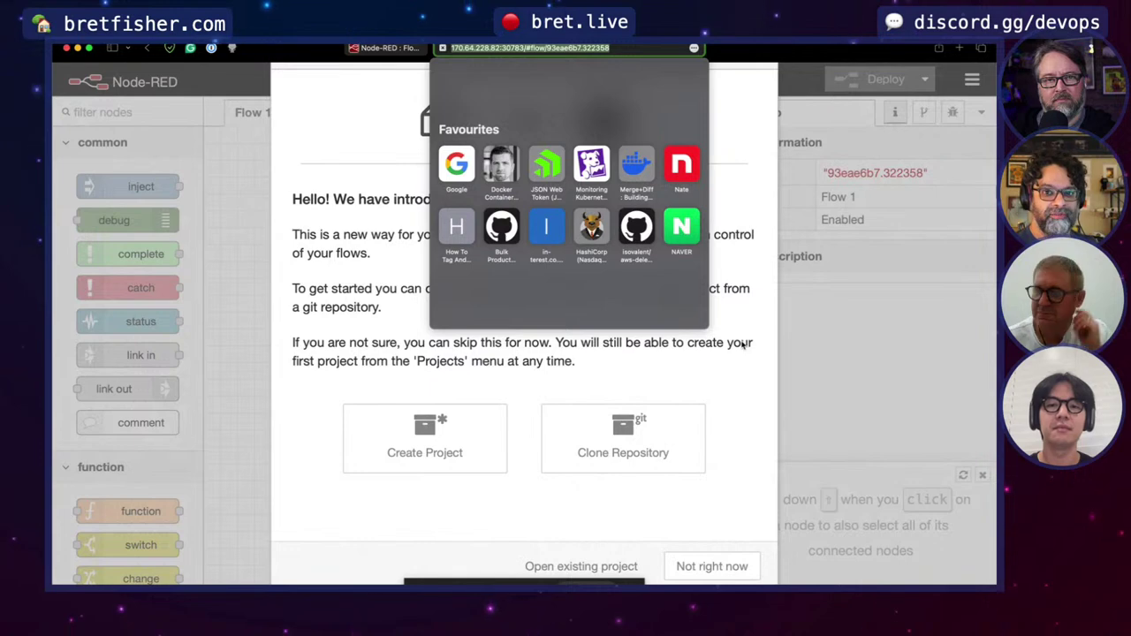
{"action": "key", "text": "super+Tab"}
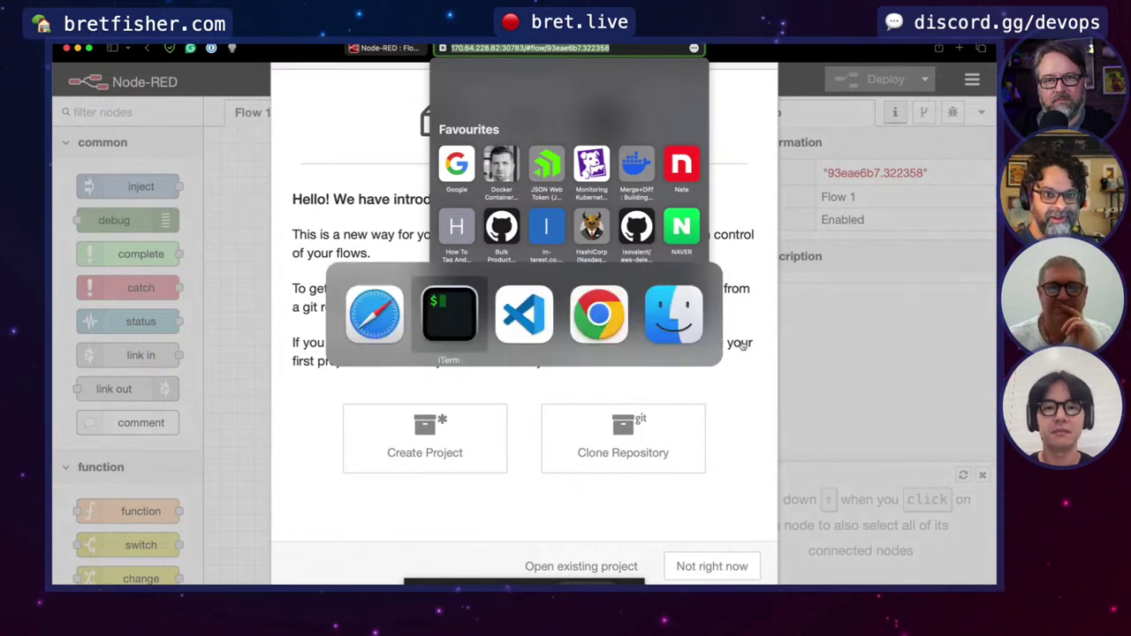
{"action": "key", "text": "super+Tab"}
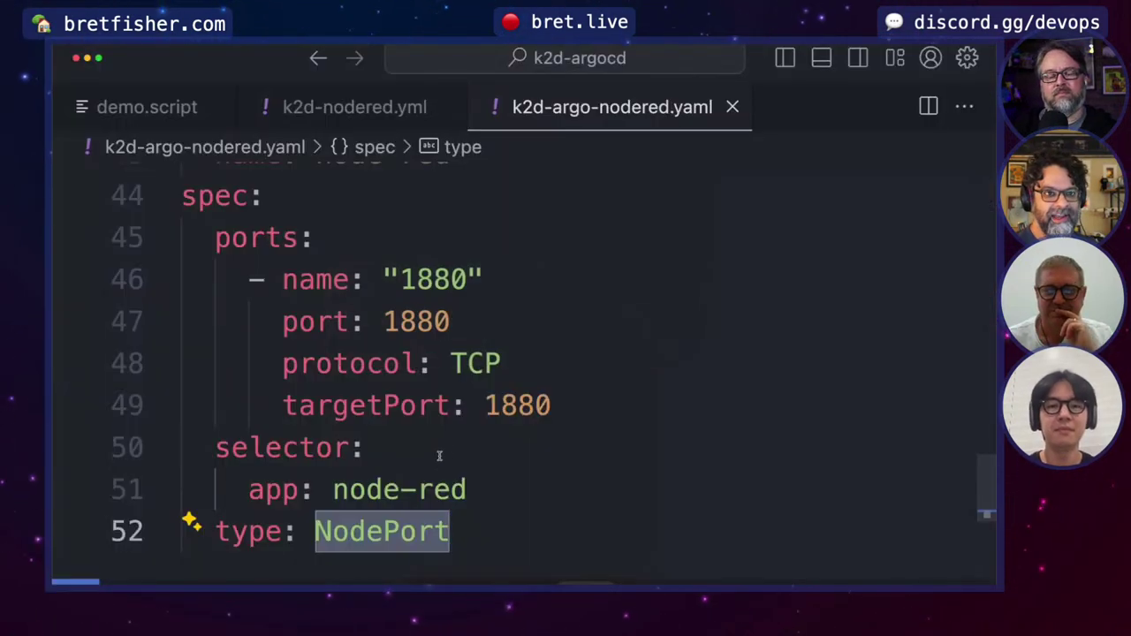
{"action": "scroll", "coordinate": [628, 366], "scroll_direction": "up", "scroll_amount": 10}
{"action": "scroll", "coordinate": [628, 366], "scroll_direction": "down", "scroll_amount": 2}
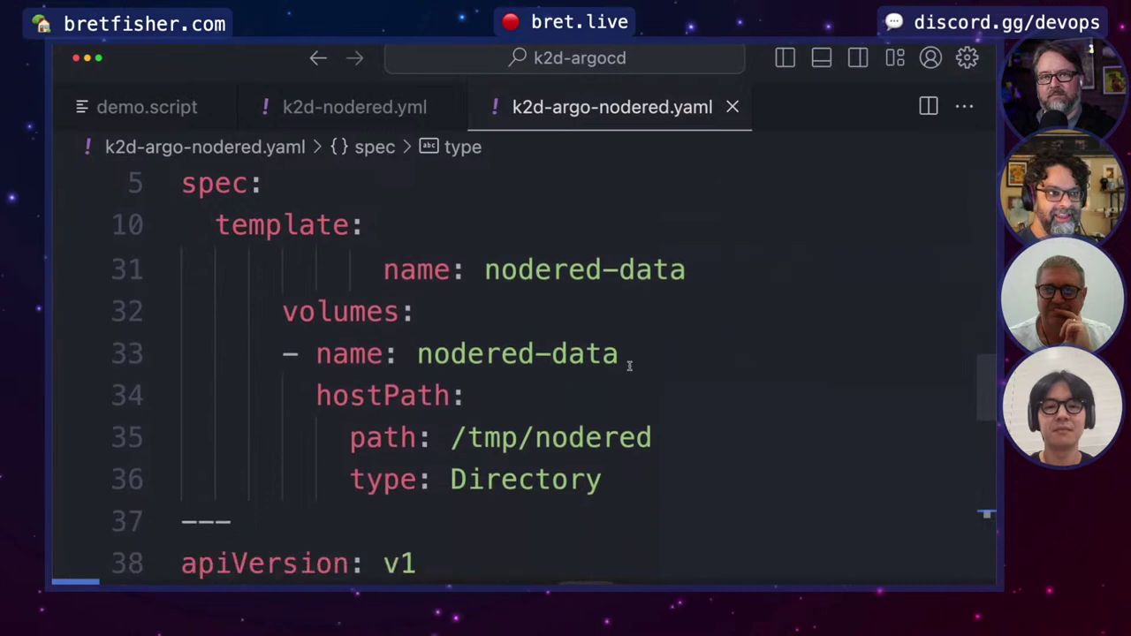
{"action": "key", "text": "super+Tab"}
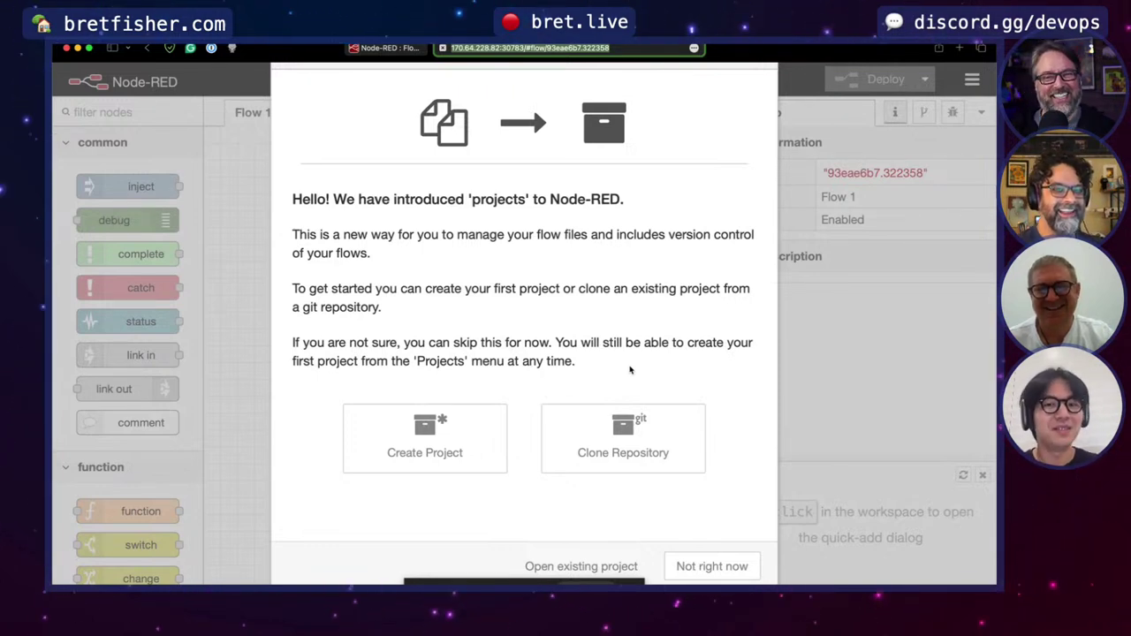
{"action": "key", "text": "super+Tab"}
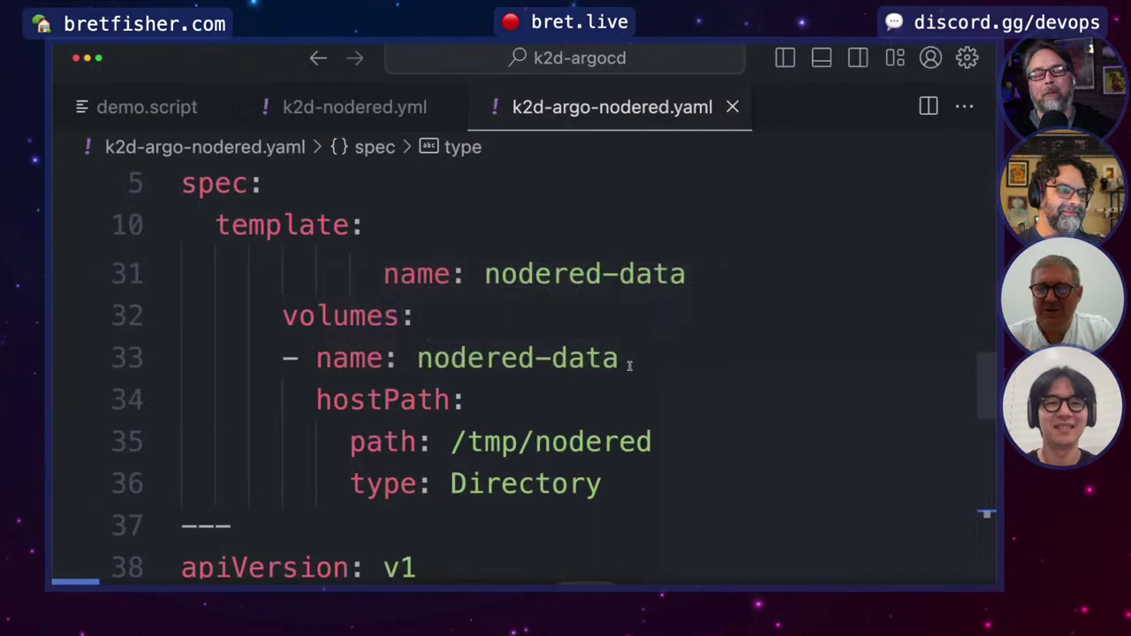
List the pods in the argocd namespace from the editor's integrated terminal with k get pods -n argocd
{"action": "key", "text": "ctrl+grave"}
{"action": "type", "text": "k get pods -n argocd"}
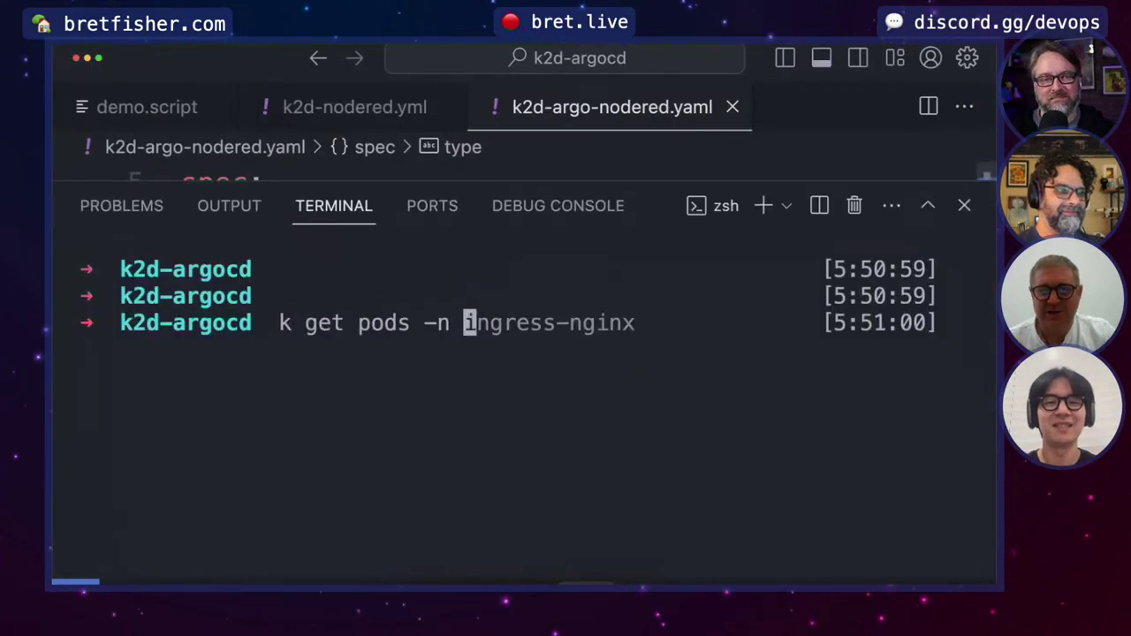
{"action": "key", "text": "Return"}
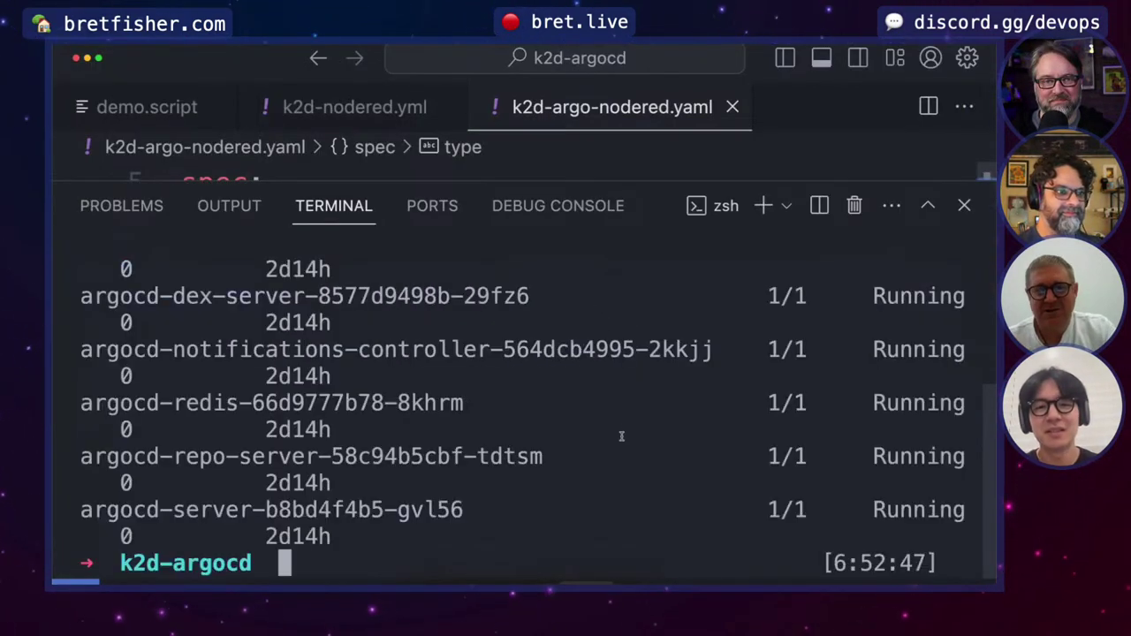
{"action": "scroll", "coordinate": [622, 436], "scroll_direction": "up", "scroll_amount": 1}
{"action": "scroll", "coordinate": [621, 436], "scroll_direction": "down", "scroll_amount": 1}
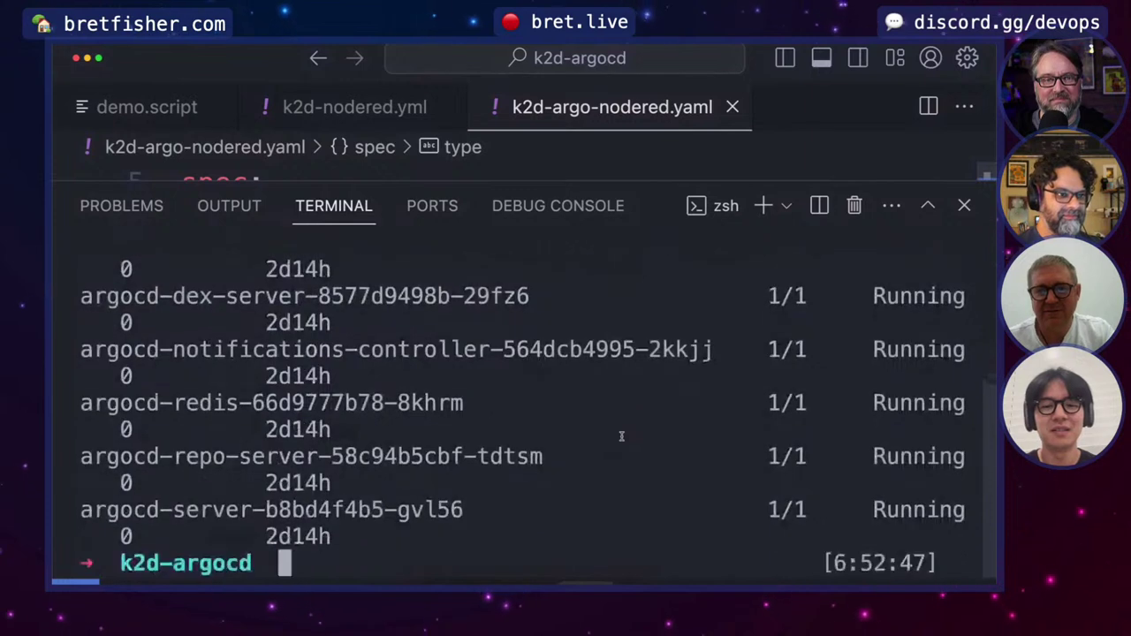
Switch to the terminal session on k2d-bf-demo-01 and list the cluster nodes with kubectl get nodes
{"action": "key", "text": "ctrl+grave"}
{"action": "key", "text": "super+Tab"}
{"action": "key", "text": "super+Tab"}
{"action": "type", "text": "k"}
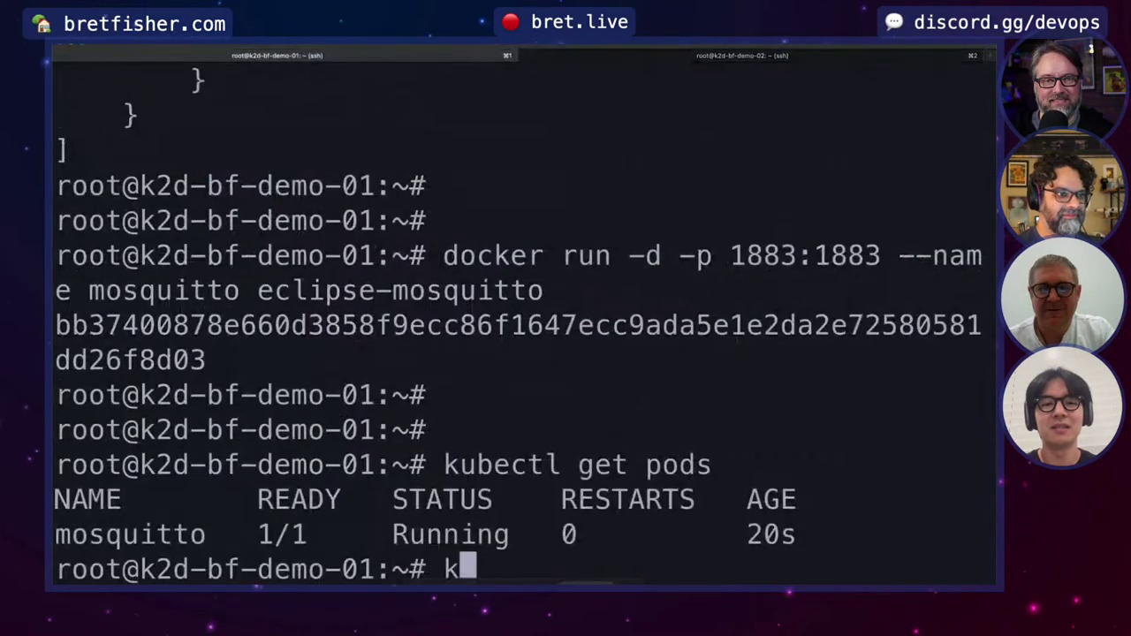
{"action": "type", "text": "ubectl get nodes"}
{"action": "key", "text": "Return"}
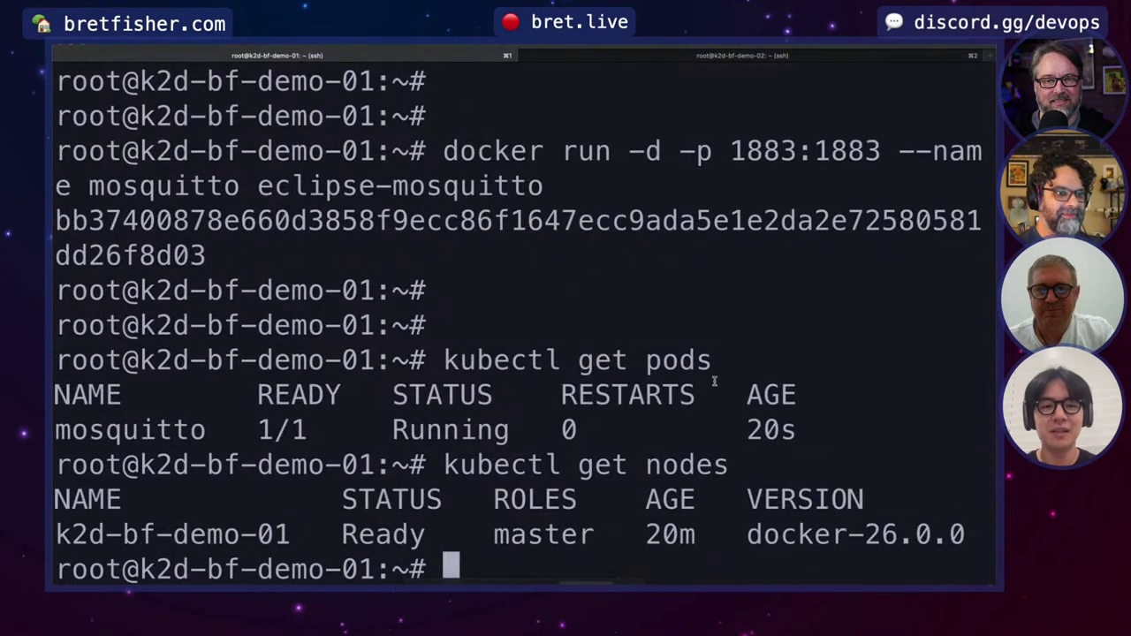
{"action": "key", "text": "Return"}
{"action": "key", "text": "Return"}
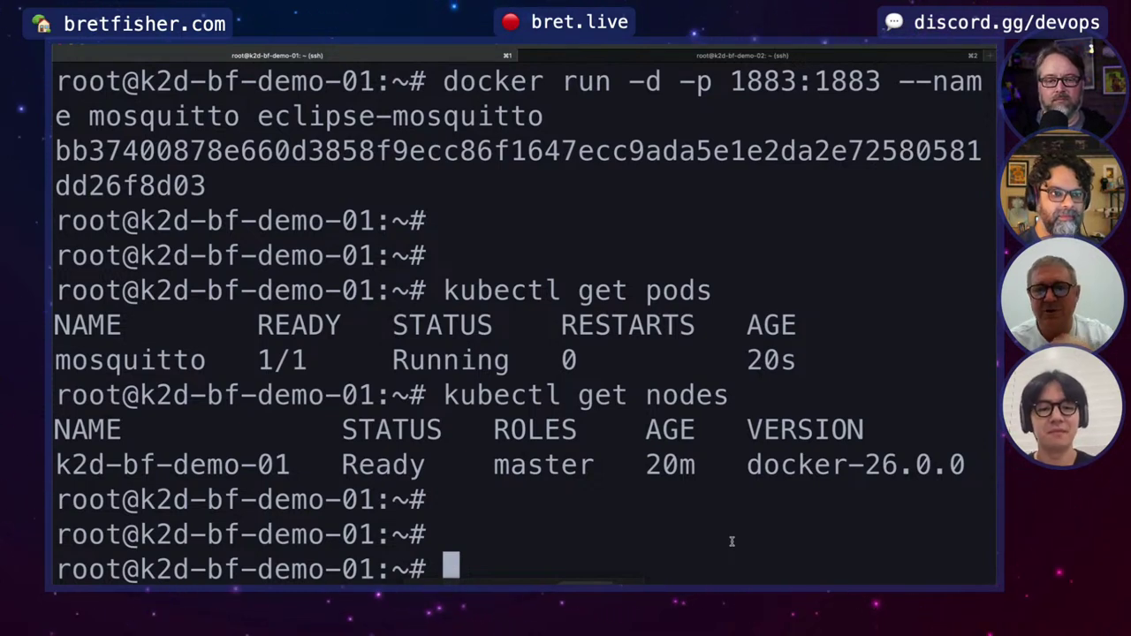
Switch to Safari's documentation window and display the K2D internal architecture diagram
{"action": "key", "text": "super+Tab"}
{"action": "key", "text": "super+Tab"}
{"action": "key", "text": "super+Tab"}
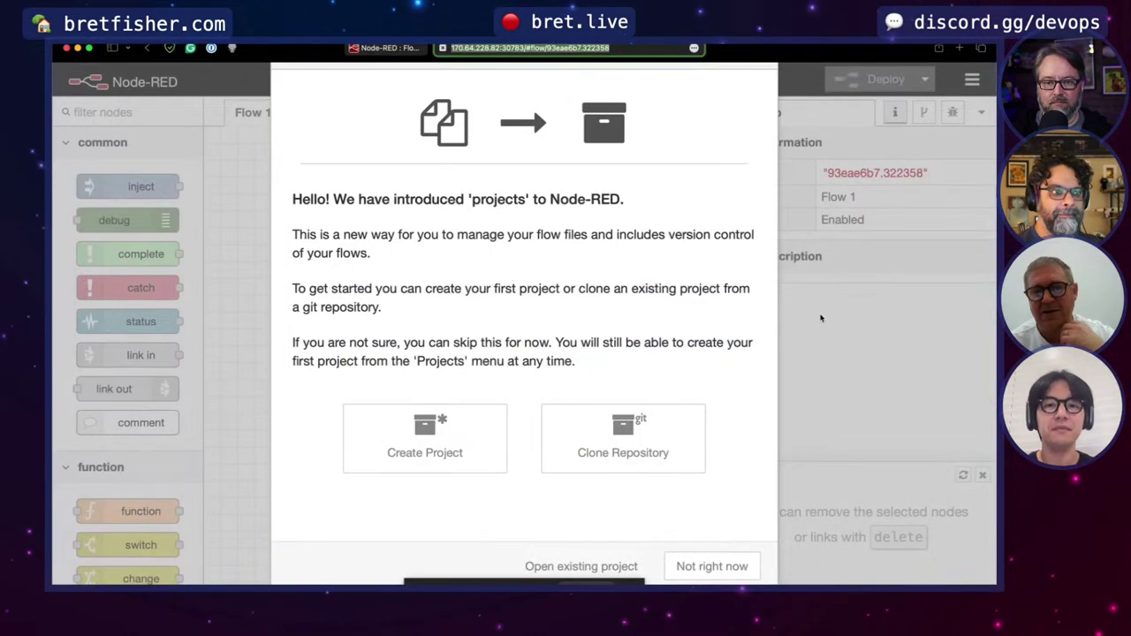
{"action": "key", "text": "super+grave"}
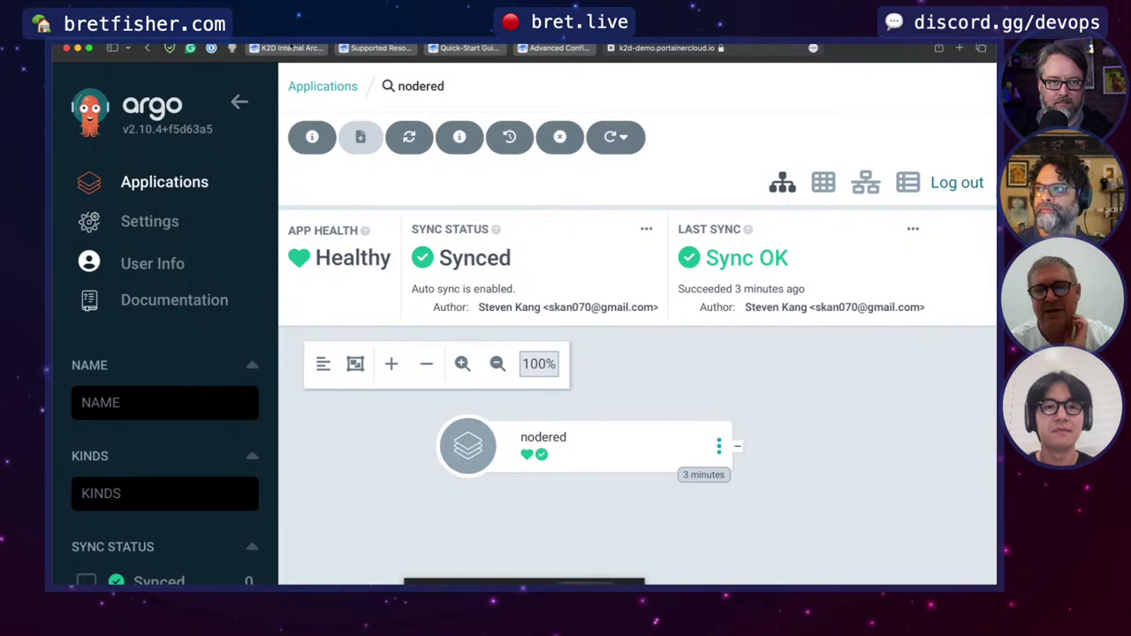
{"action": "left_click", "coordinate": [287, 48]}
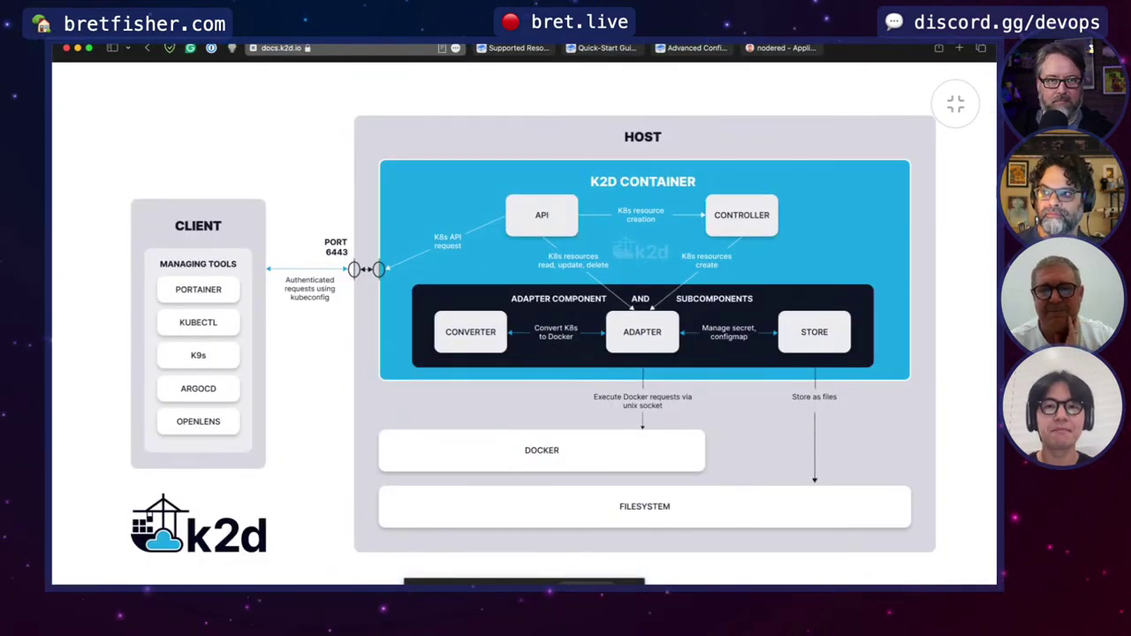
Open the Known Limitations page of the k2d documentation and examine the table of limitations and reasons
{"action": "left_click", "coordinate": [531, 53]}
{"action": "left_click", "coordinate": [96, 94]}
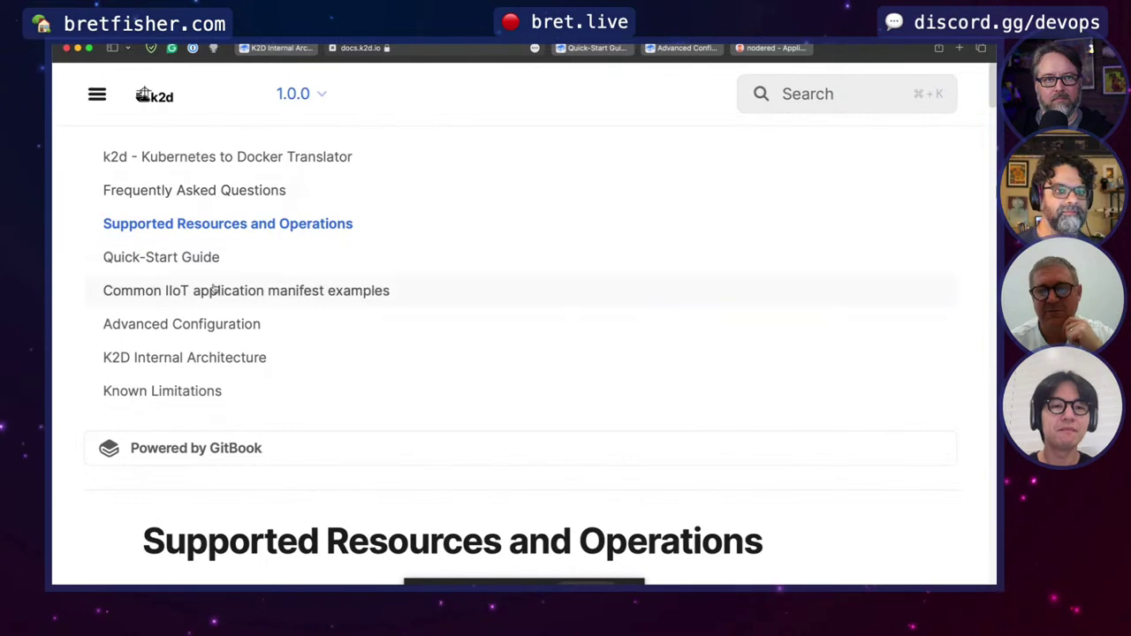
{"action": "left_click", "coordinate": [253, 392]}
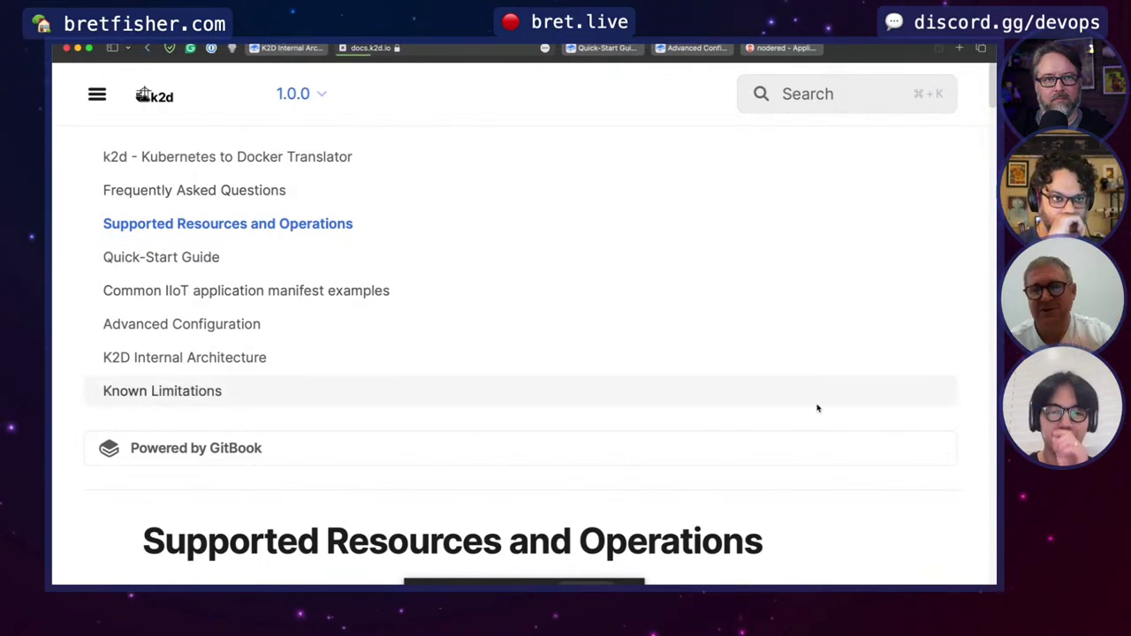
{"action": "scroll", "coordinate": [848, 407], "scroll_direction": "down", "scroll_amount": 2}
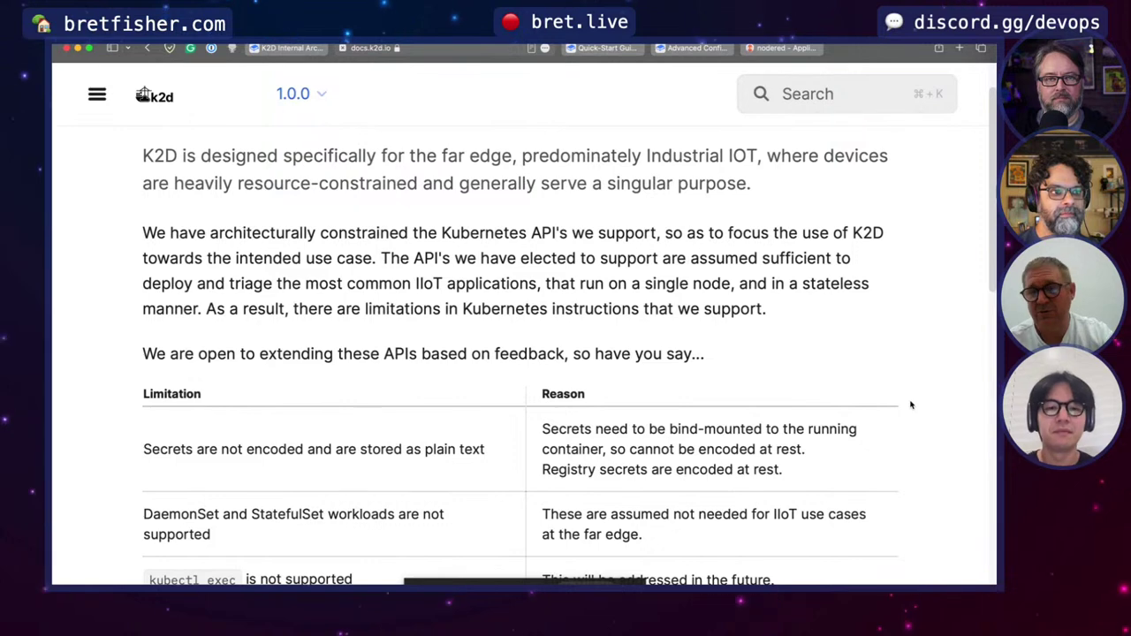
{"action": "scroll", "coordinate": [911, 405], "scroll_direction": "down", "scroll_amount": 6}
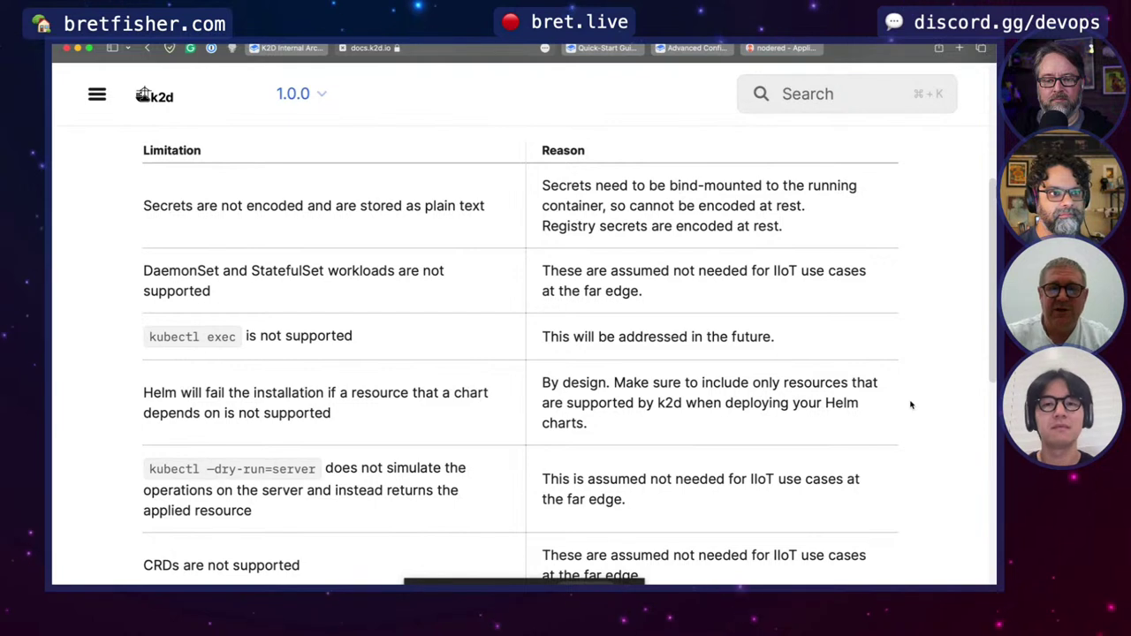
{"action": "key", "text": "super+Tab"}
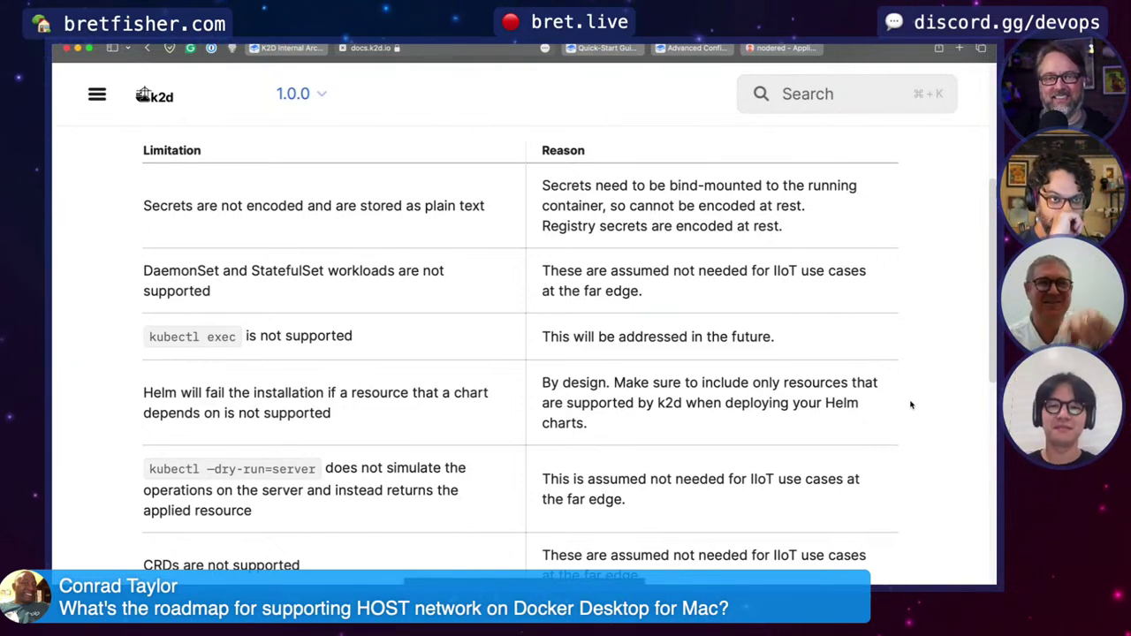
Close the enlarged architecture diagram, open the k2d Quick-Start Guide and examine the note on HOST network support in Docker Desktop
{"action": "key", "text": "ctrl+shift+Tab"}
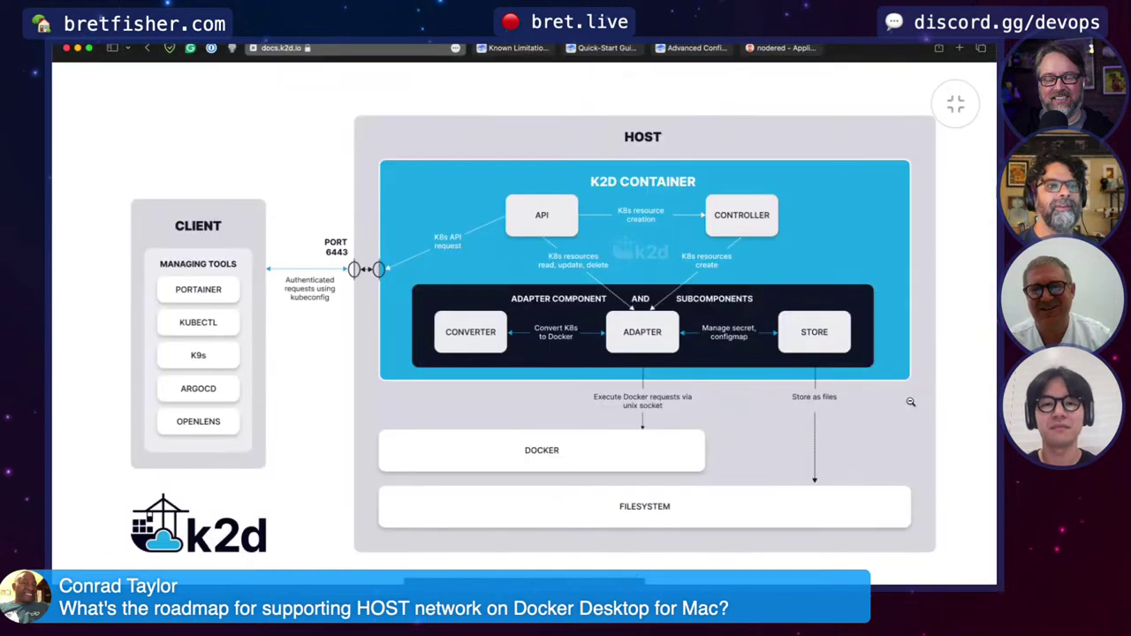
{"action": "left_click", "coordinate": [915, 300]}
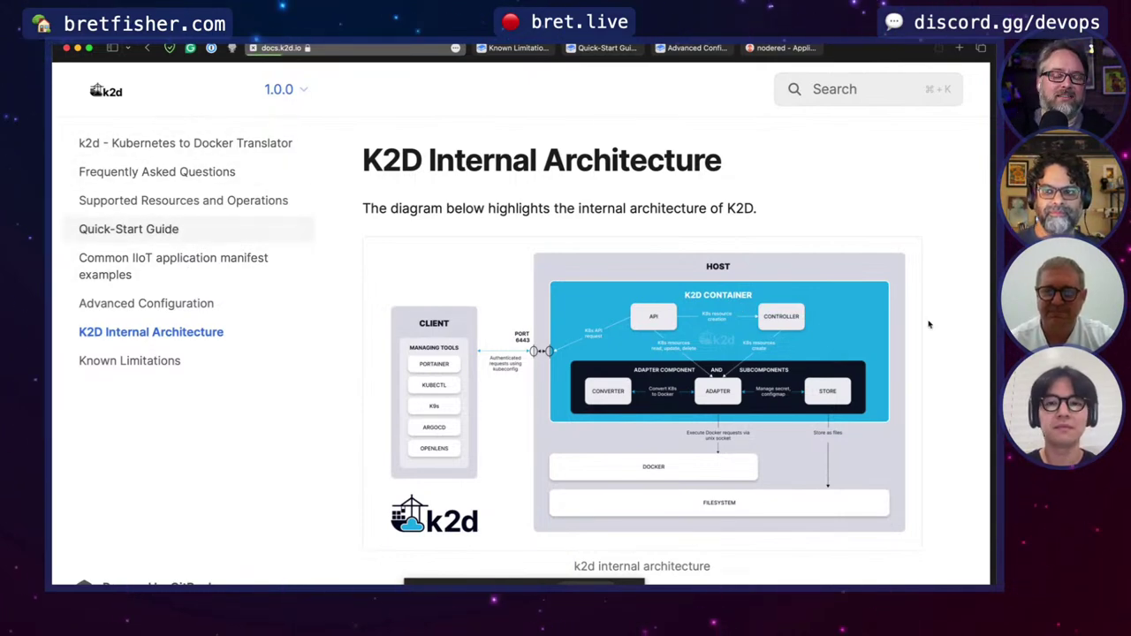
{"action": "scroll", "coordinate": [833, 408], "scroll_direction": "down", "scroll_amount": 8}
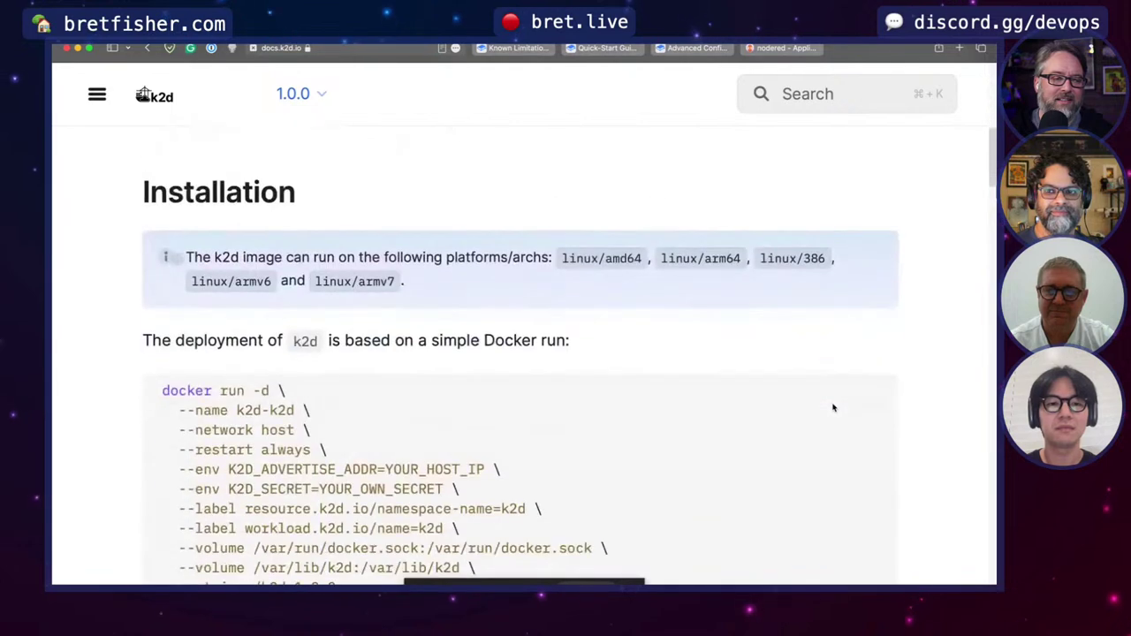
{"action": "scroll", "coordinate": [834, 404], "scroll_direction": "down", "scroll_amount": 5}
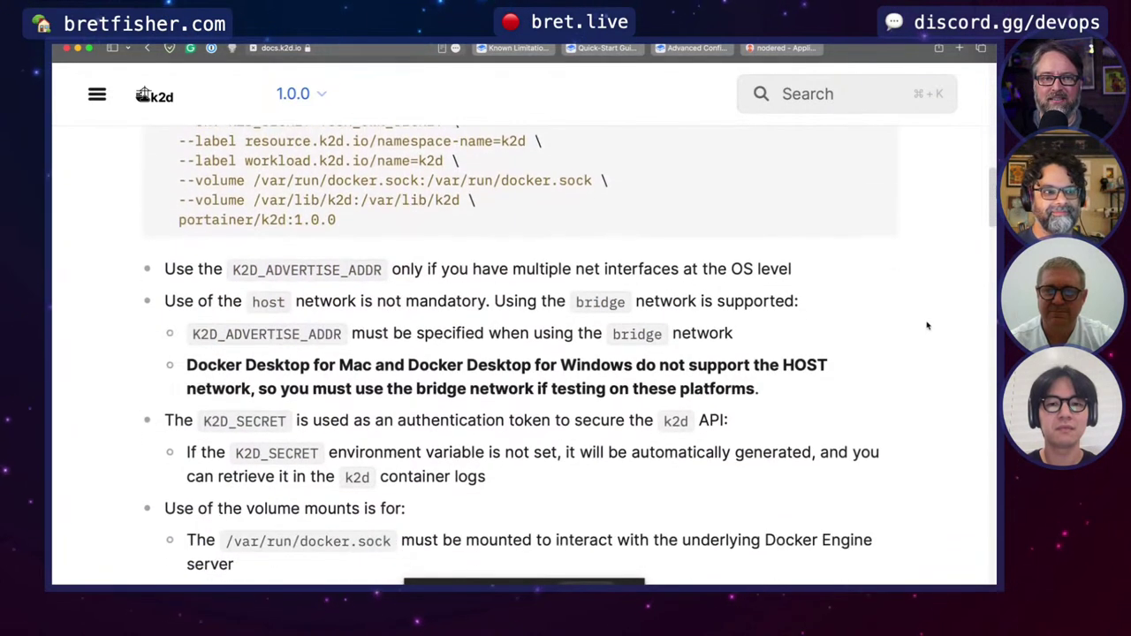
{"action": "scroll", "coordinate": [927, 327], "scroll_direction": "up", "scroll_amount": 1}
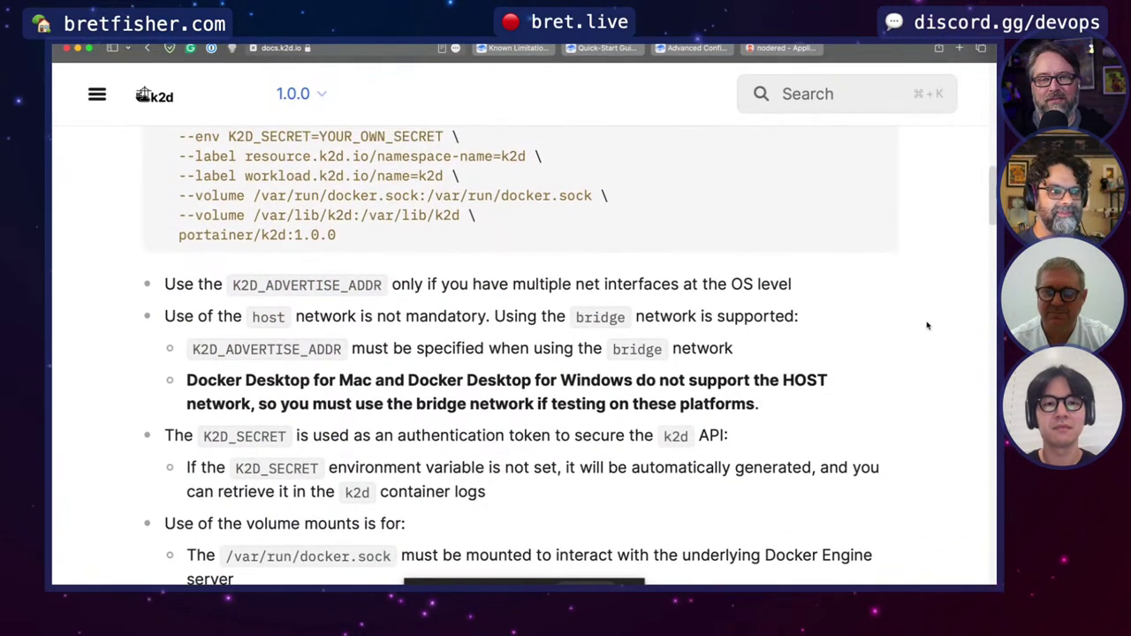
{"action": "triple_click", "coordinate": [355, 380]}
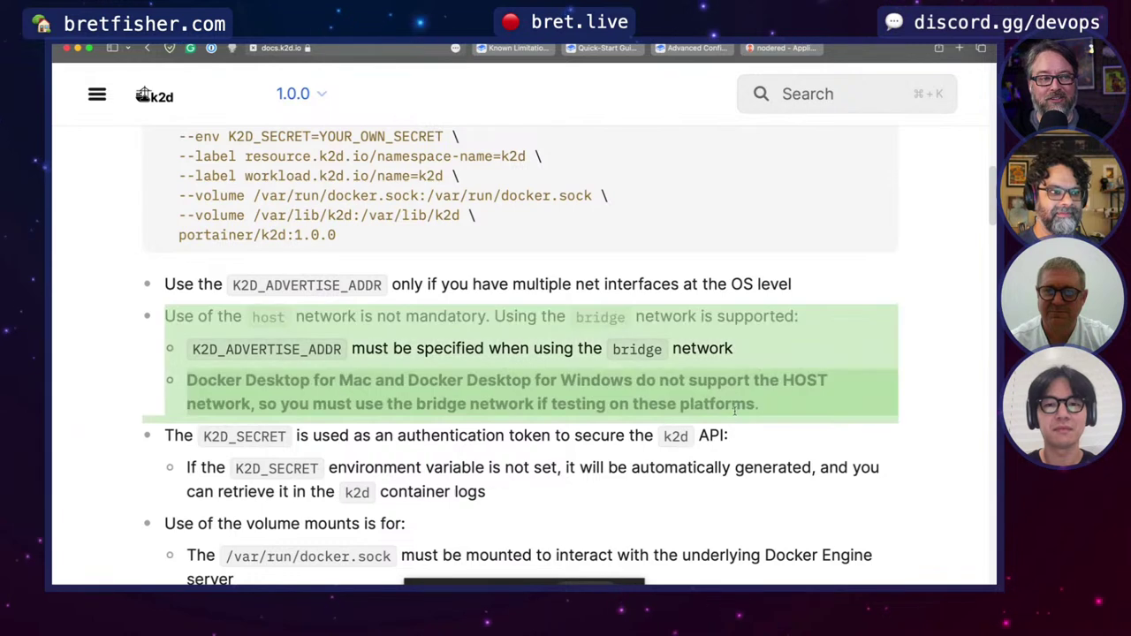
{"action": "left_click", "coordinate": [747, 408]}
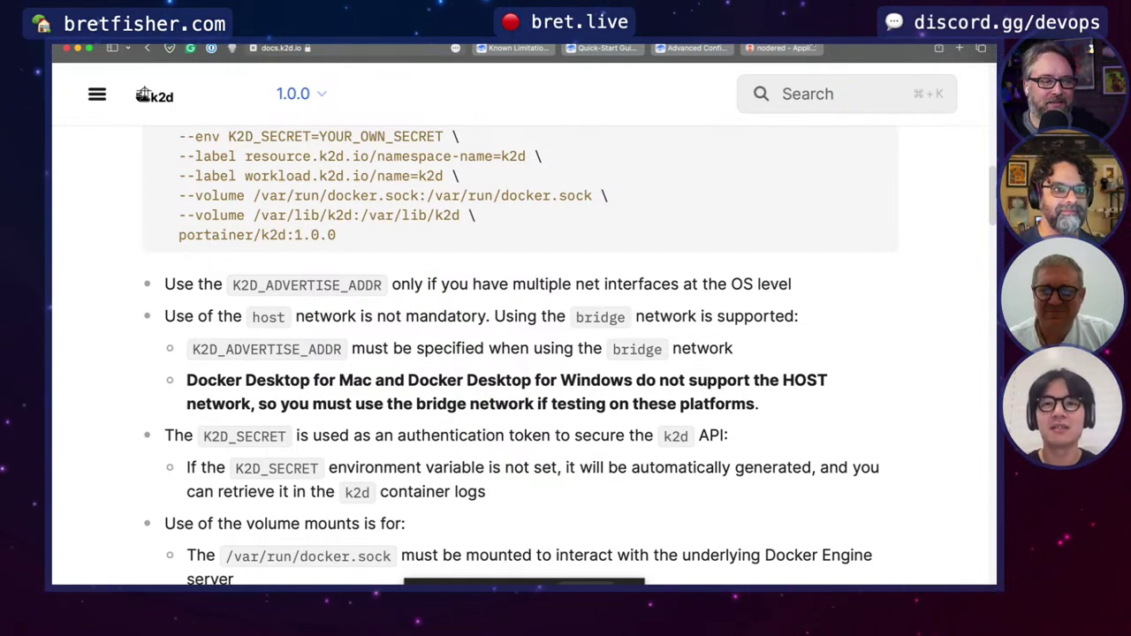
Display the nodered application's details in Argo CD and switch to the k2d-bf-demo-01 terminal
{"action": "mouse_move", "coordinate": [779, 48]}
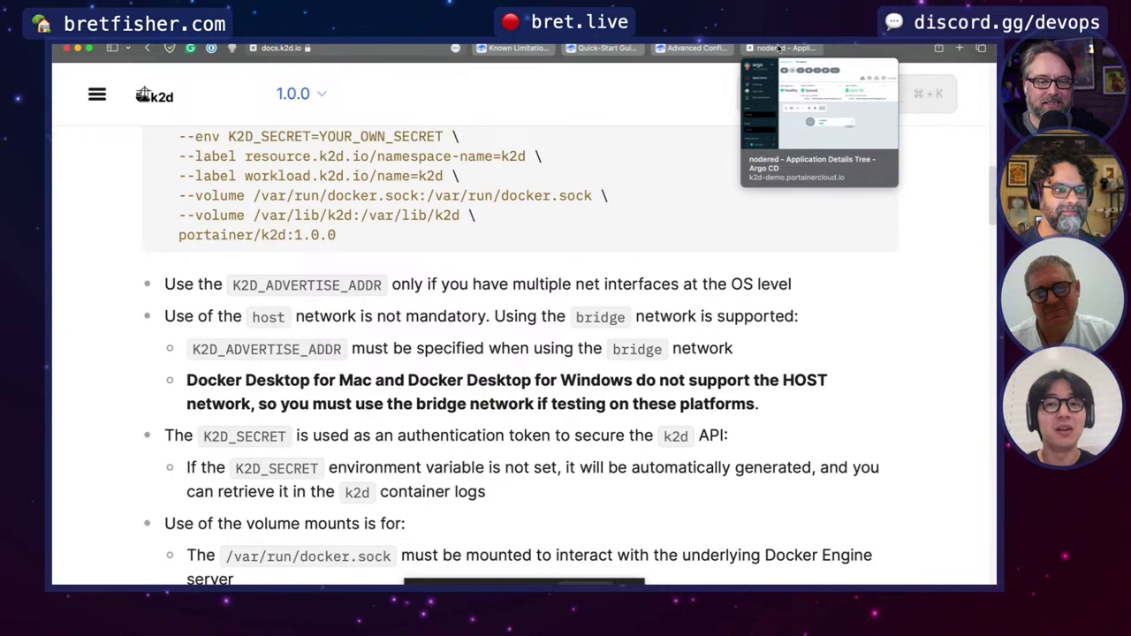
{"action": "left_click", "coordinate": [779, 49]}
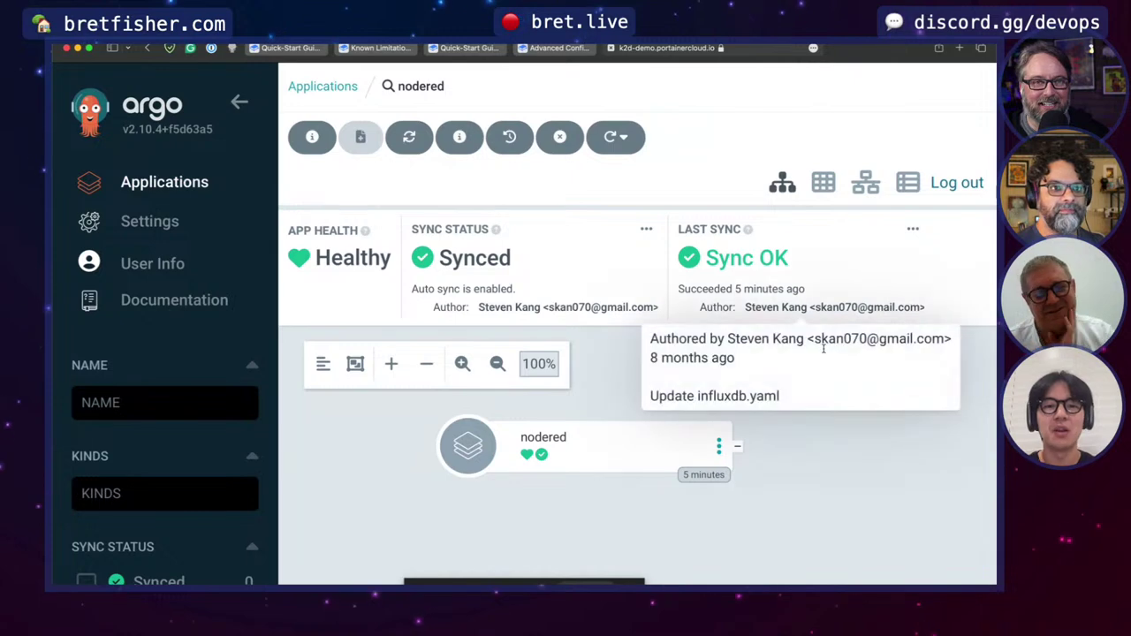
{"action": "key", "text": "super+Tab"}
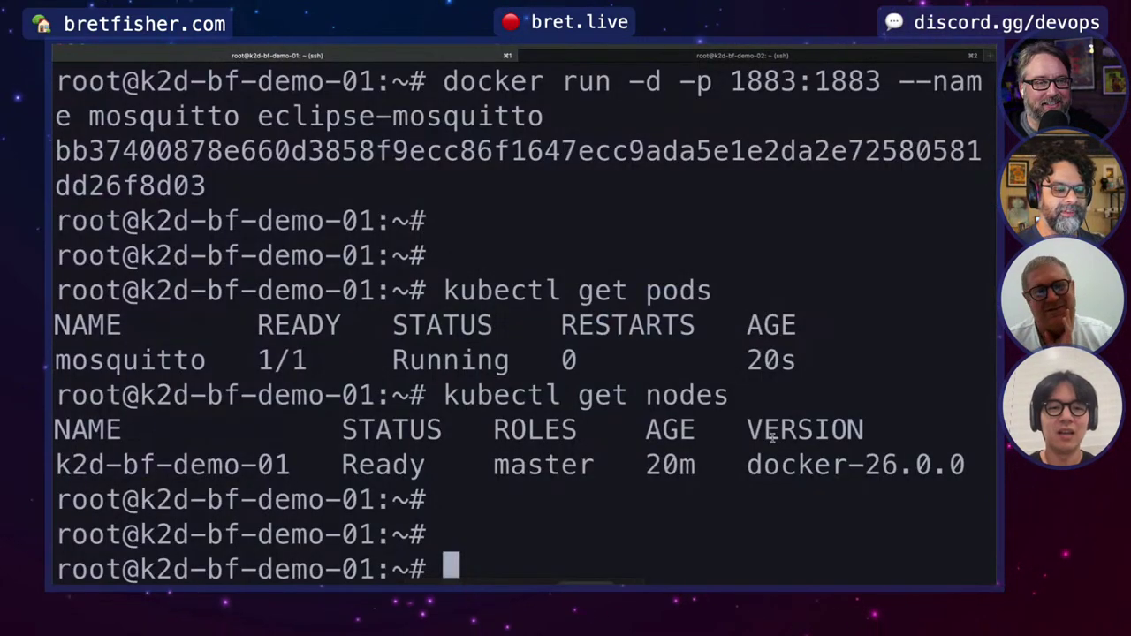
Search the web in Safari for "install k9s ubuntu" and open the K9s Install page from the results
{"action": "key", "text": "super+Tab"}
{"action": "key", "text": "super+l"}
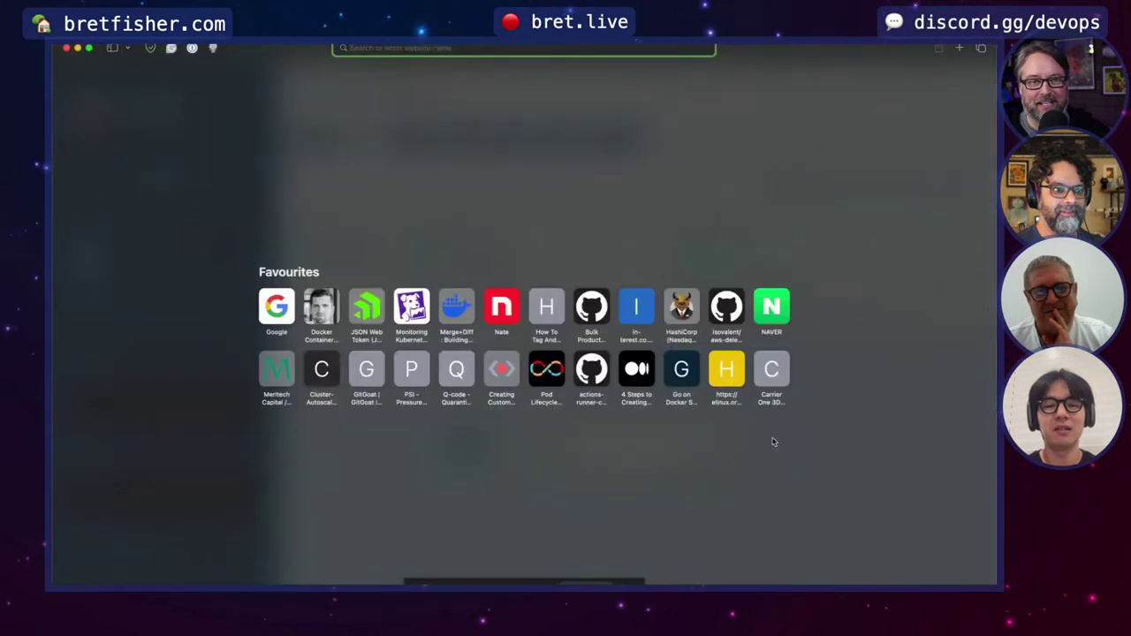
{"action": "type", "text": "install k9s"}
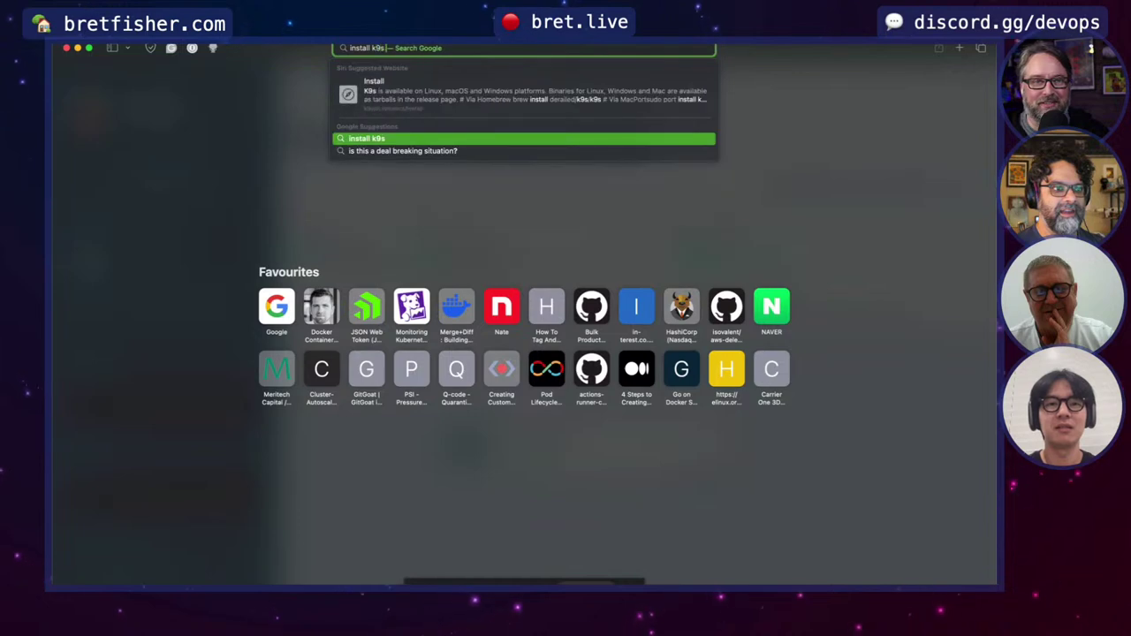
{"action": "type", "text": " ubuntu"}
{"action": "key", "text": "Return"}
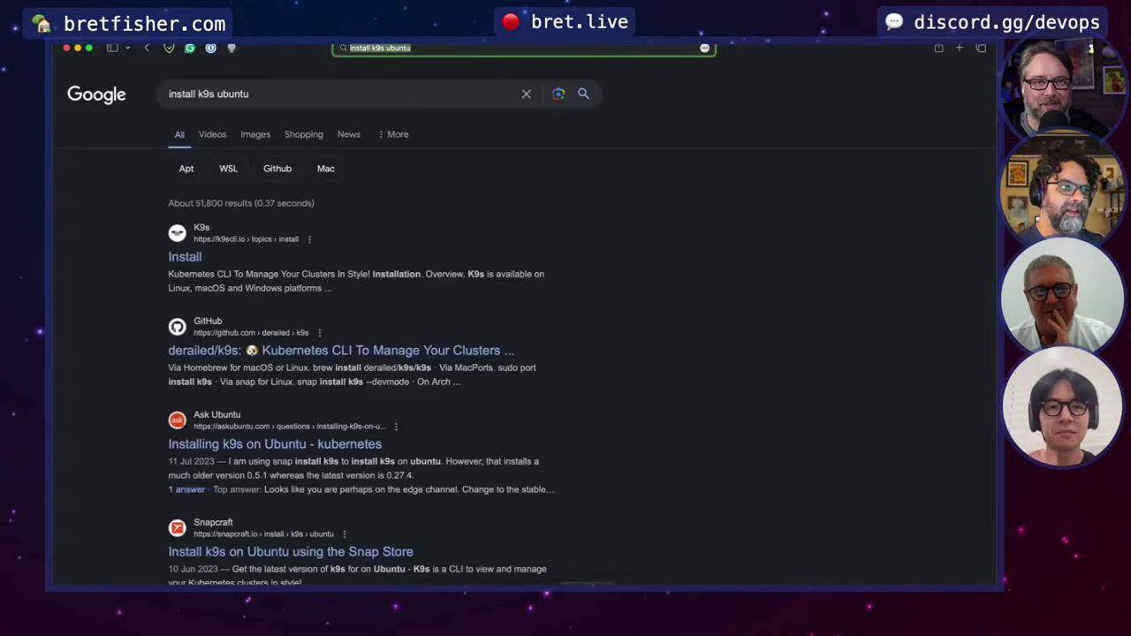
{"action": "left_click", "coordinate": [181, 257]}
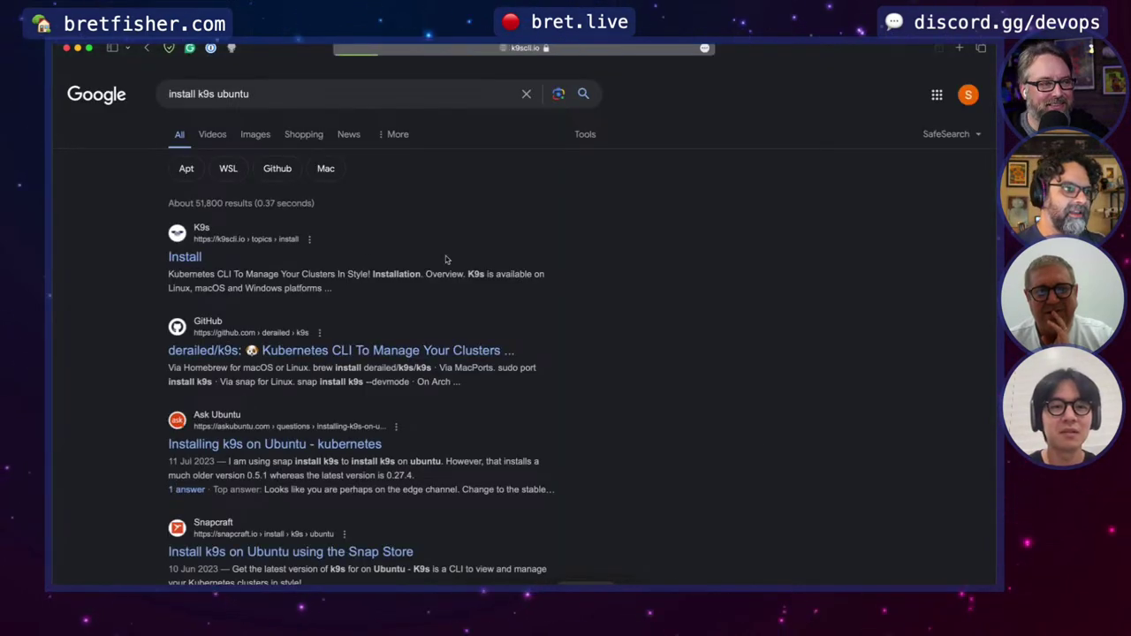
Examine the K9s installation instructions for a method that suits Linux
{"action": "scroll", "coordinate": [524, 353], "scroll_direction": "down", "scroll_amount": 5}
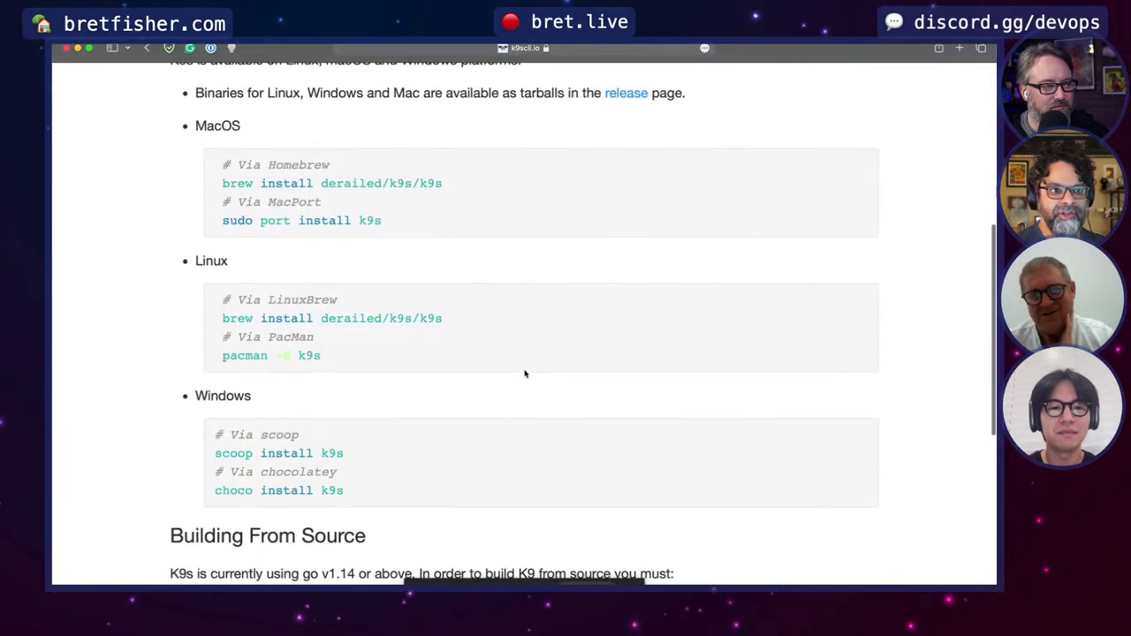
{"action": "scroll", "coordinate": [525, 374], "scroll_direction": "down", "scroll_amount": 5}
{"action": "scroll", "coordinate": [585, 381], "scroll_direction": "down", "scroll_amount": 2}
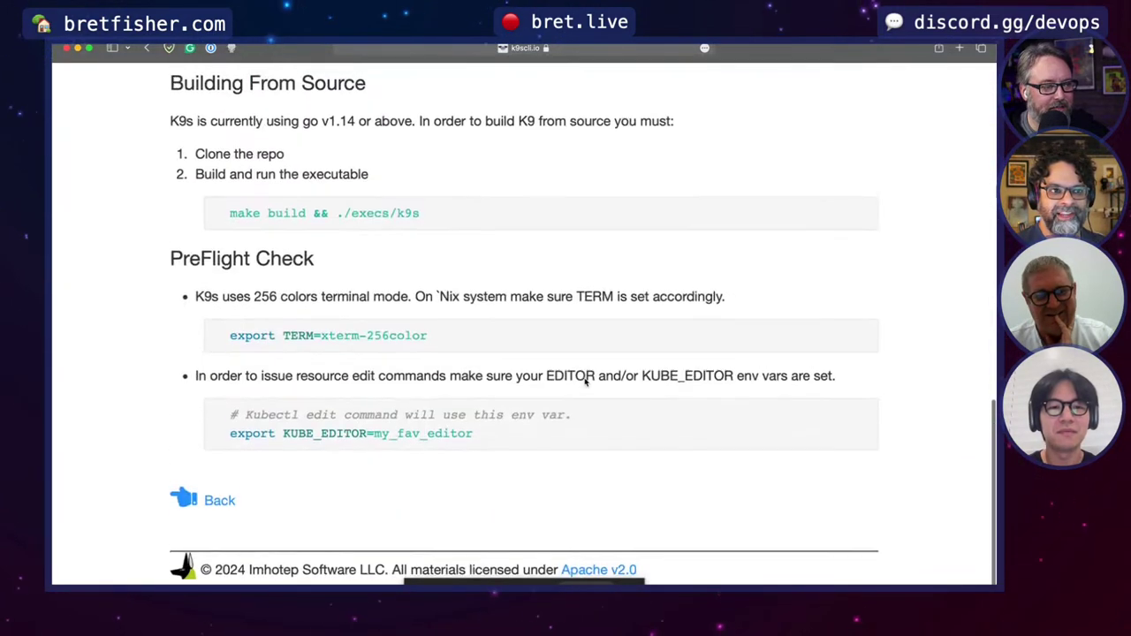
{"action": "scroll", "coordinate": [586, 380], "scroll_direction": "up", "scroll_amount": 8}
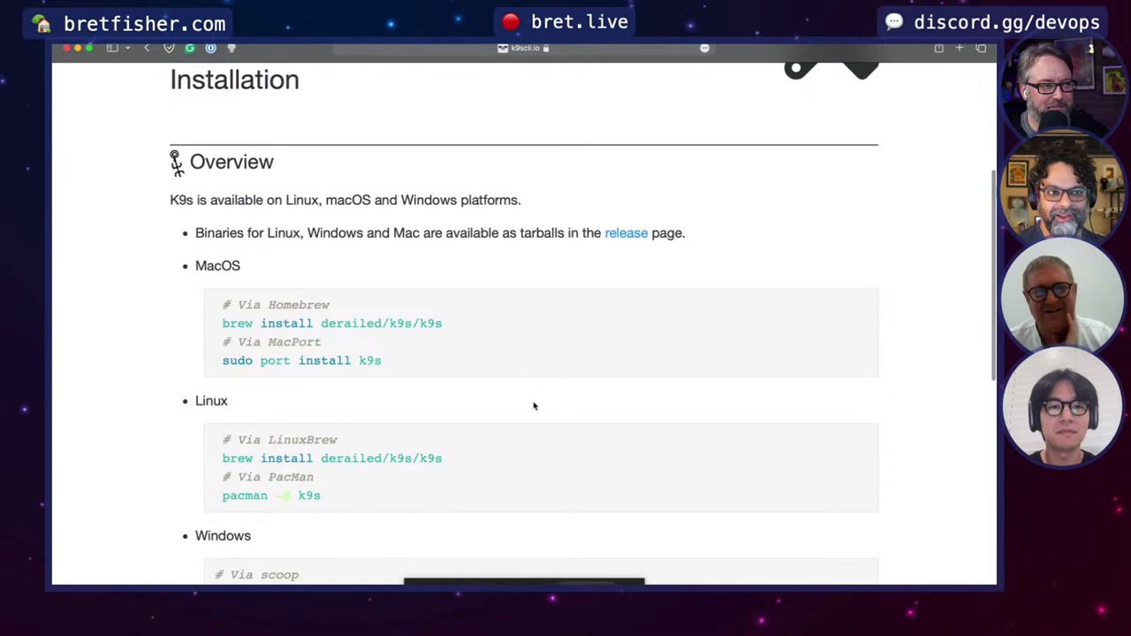
{"action": "scroll", "coordinate": [533, 404], "scroll_direction": "up", "scroll_amount": 3}
{"action": "scroll", "coordinate": [533, 404], "scroll_direction": "down", "scroll_amount": 3}
{"action": "scroll", "coordinate": [573, 446], "scroll_direction": "down", "scroll_amount": 1}
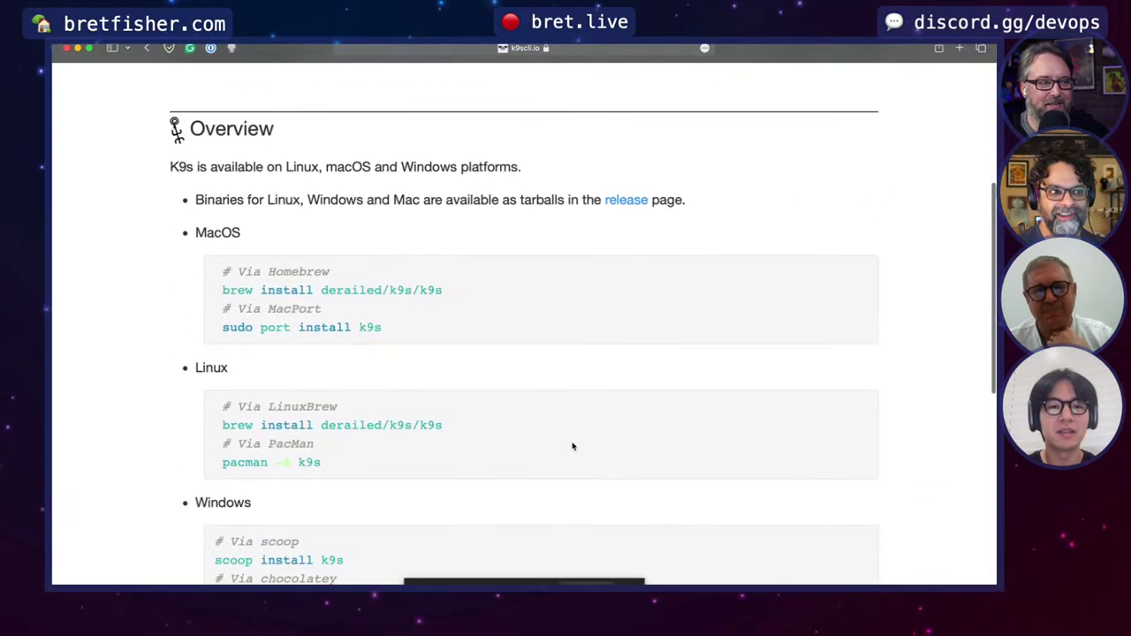
{"action": "scroll", "coordinate": [573, 448], "scroll_direction": "up", "scroll_amount": 1}
Open the K9s release page on GitHub and examine the downloadable assets of release v0.32.4
{"action": "left_click", "coordinate": [625, 248]}
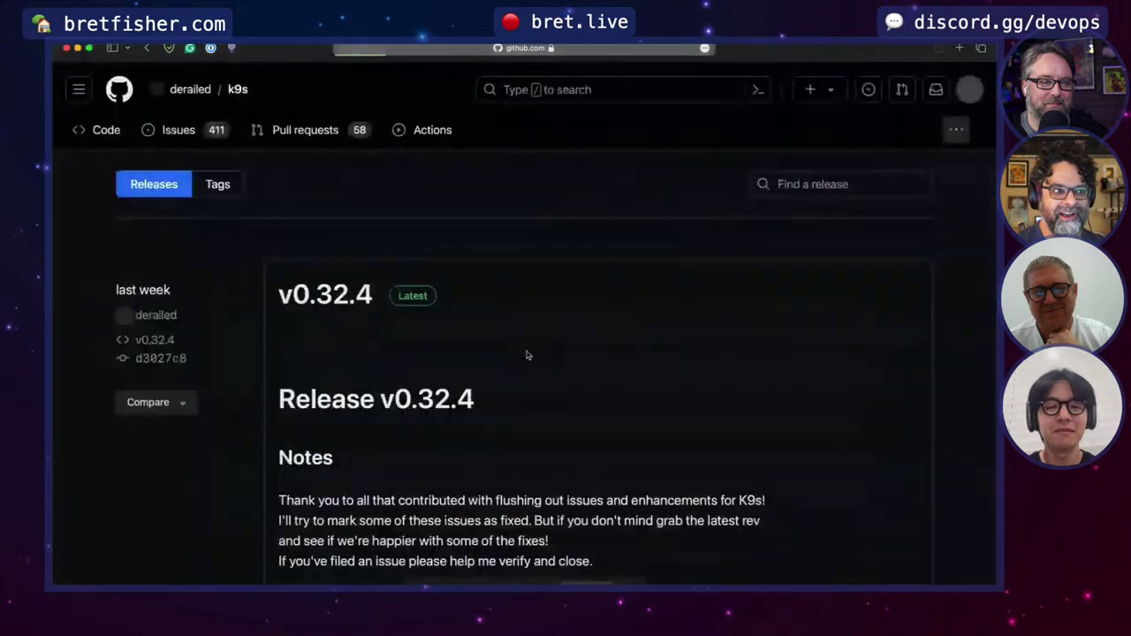
{"action": "scroll", "coordinate": [631, 382], "scroll_direction": "down", "scroll_amount": 20}
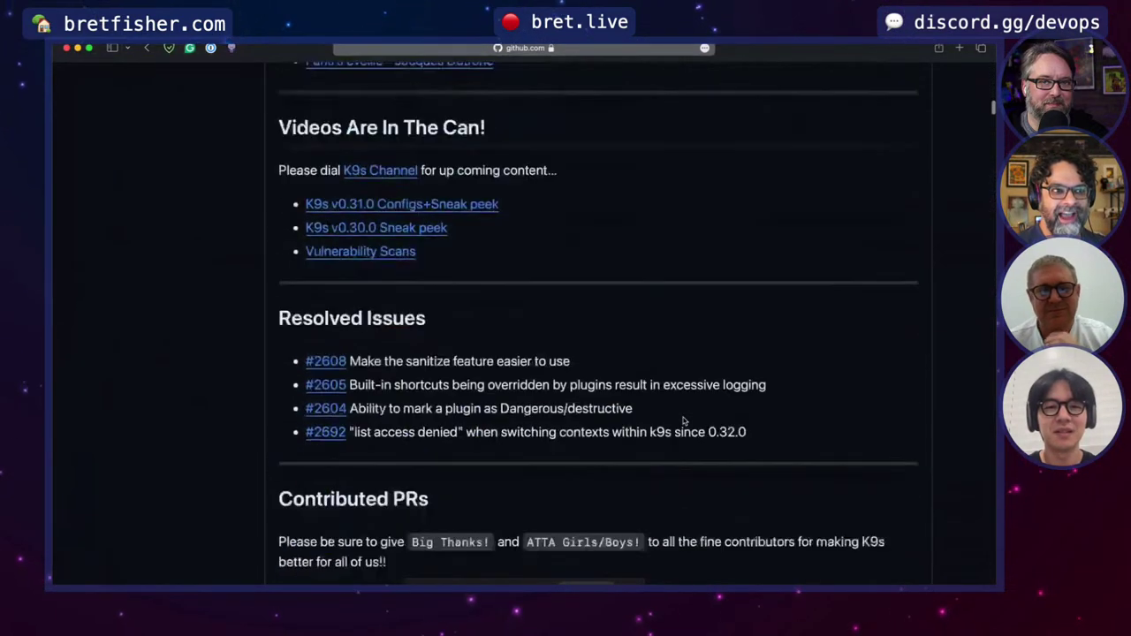
{"action": "scroll", "coordinate": [684, 420], "scroll_direction": "down", "scroll_amount": 5}
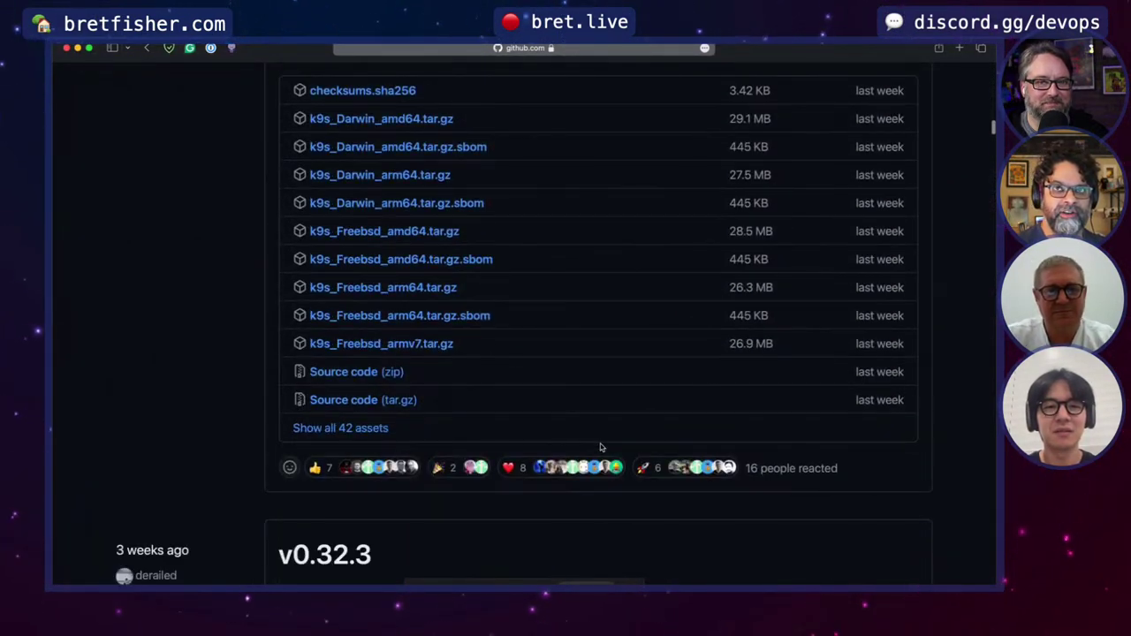
{"action": "scroll", "coordinate": [600, 447], "scroll_direction": "up", "scroll_amount": 2}
Leave the K9s releases page and return to the nodered application in Argo CD
{"action": "key", "text": "super+Tab"}
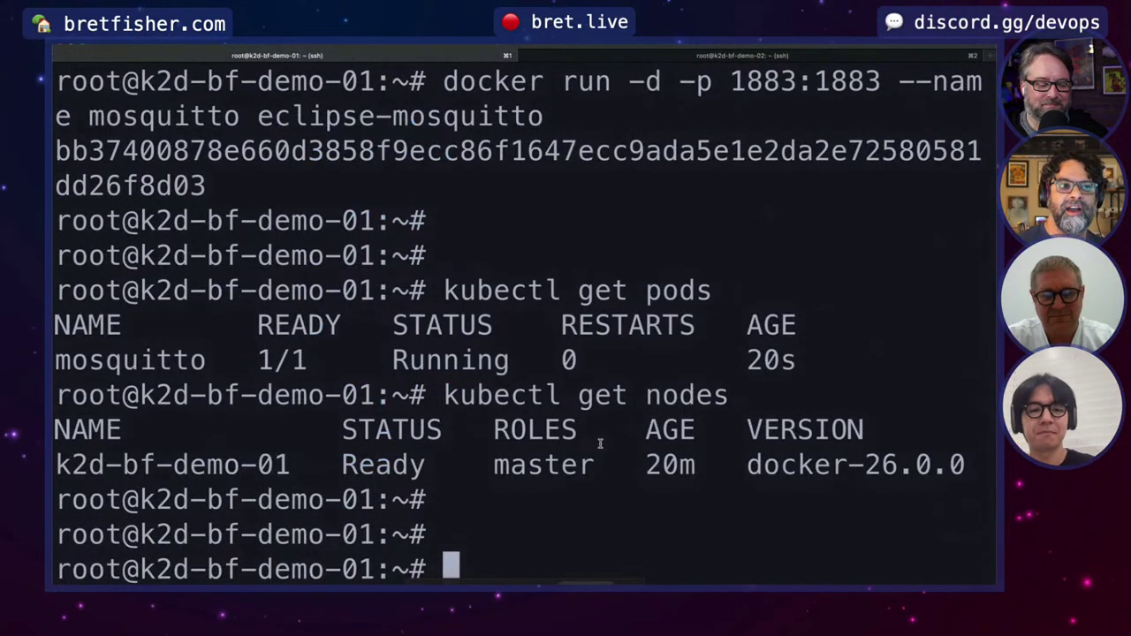
{"action": "key", "text": "super+Tab"}
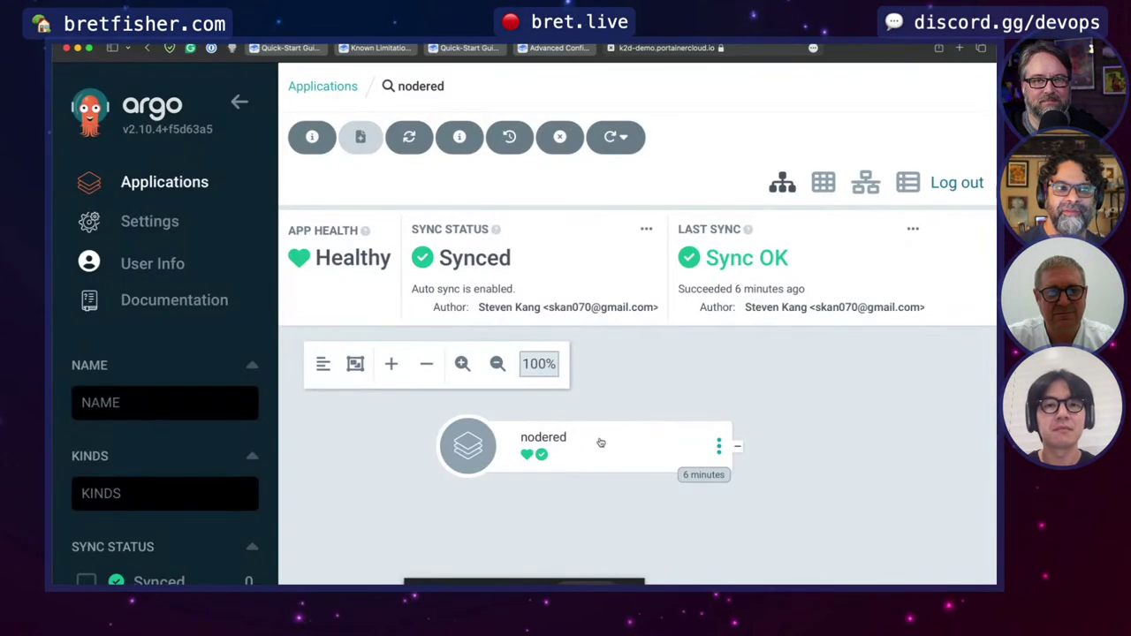
{"action": "key", "text": "ctrl+shift+Tab"}
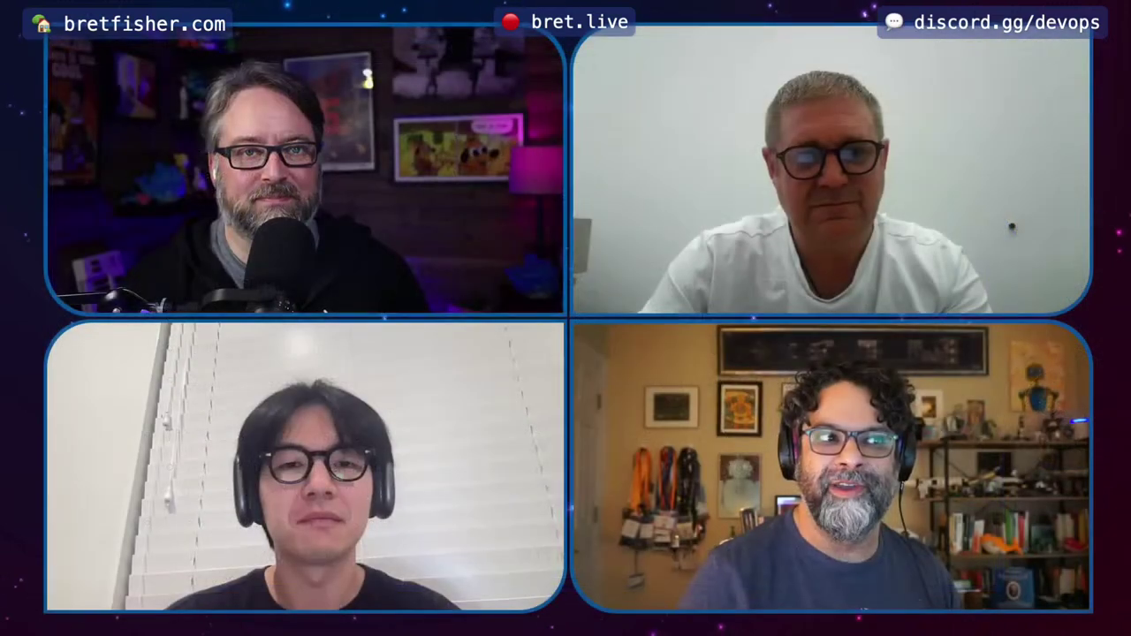